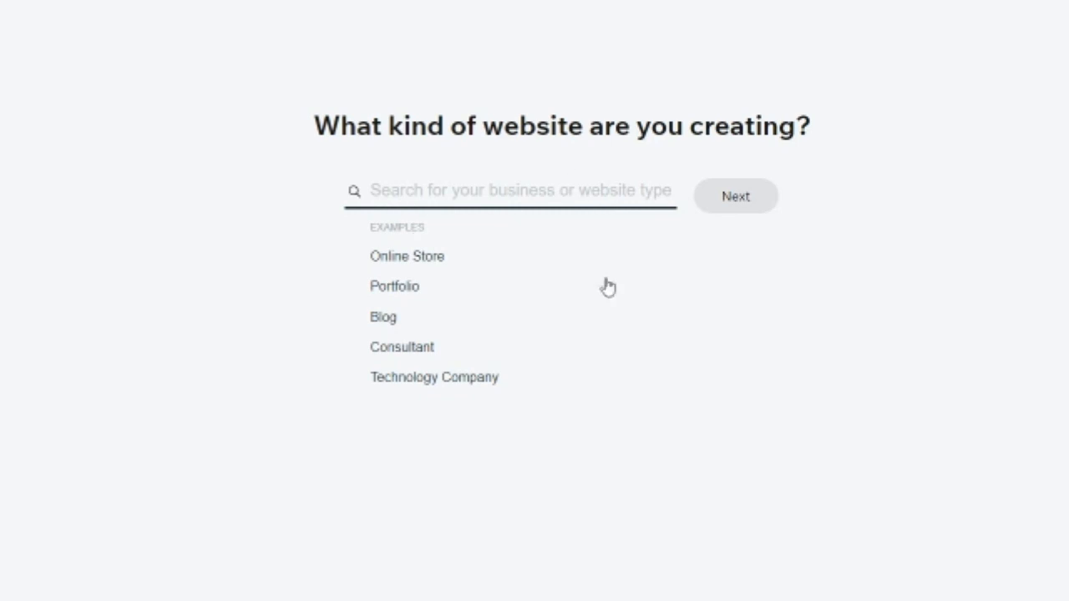
# - Set the website type to Online Store and deselect the Chat feature
pyautogui.click(401, 257)
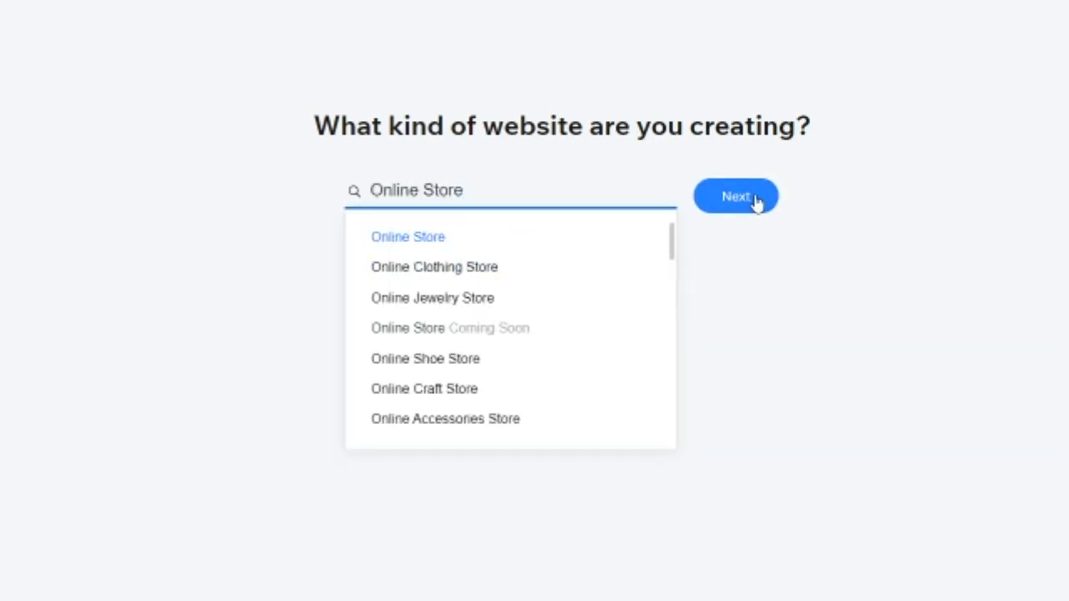
pyautogui.click(735, 197)
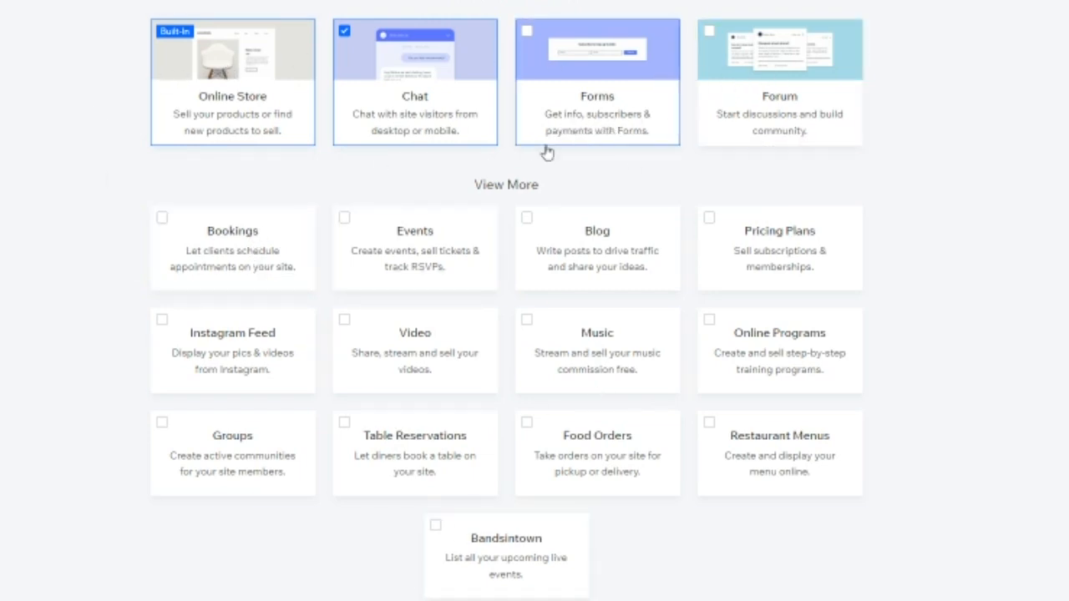
pyautogui.scroll(-1, 609, 401)
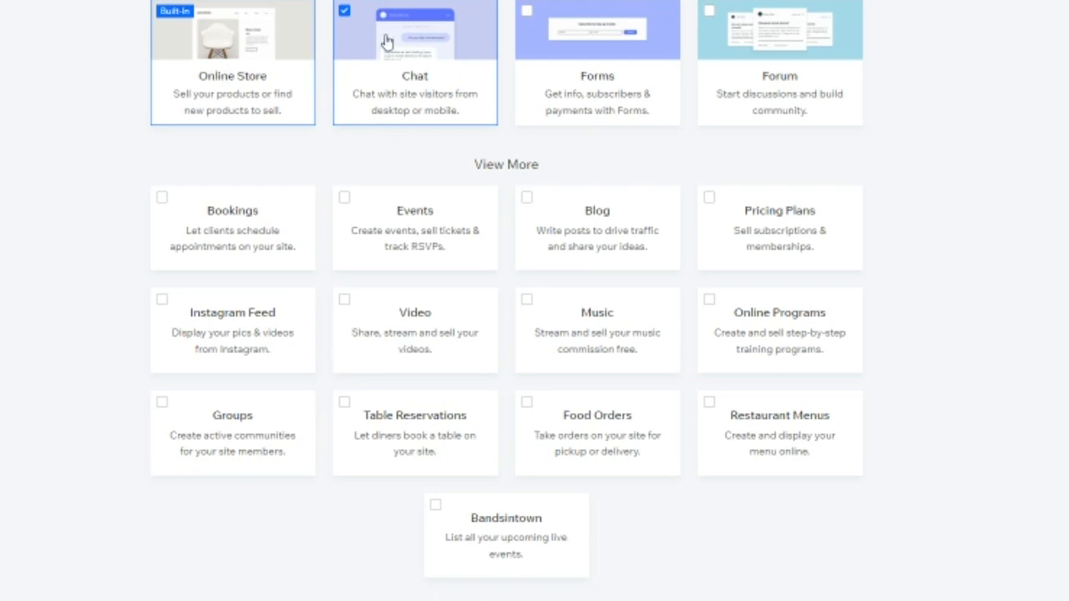
pyautogui.click(345, 12)
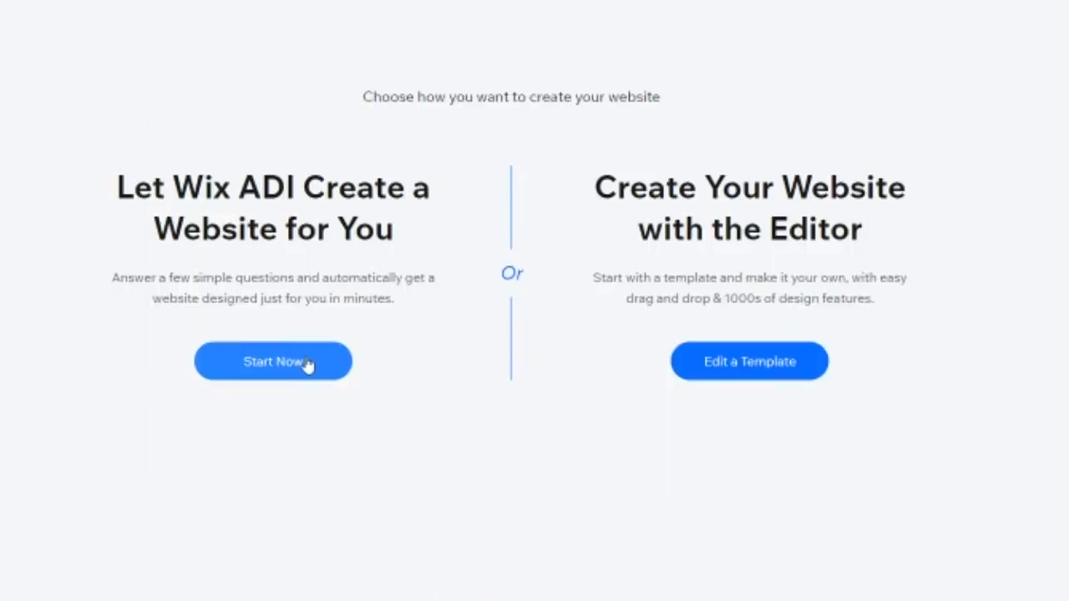
pyautogui.moveTo(185, 182); pyautogui.dragTo(297, 179)
pyautogui.click(296, 180)
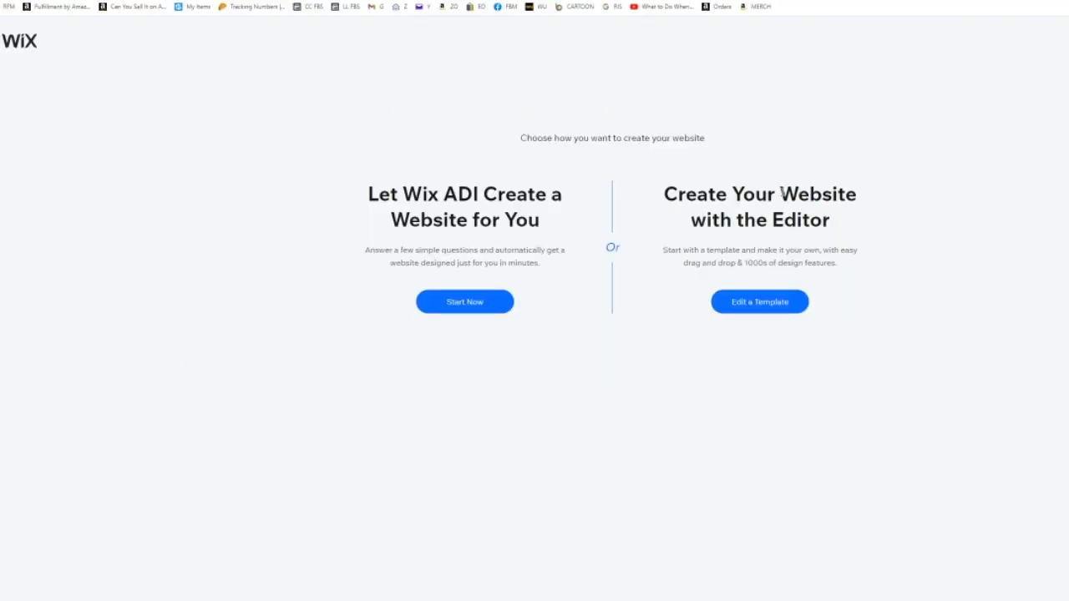
pyautogui.moveTo(781, 194); pyautogui.dragTo(830, 221)
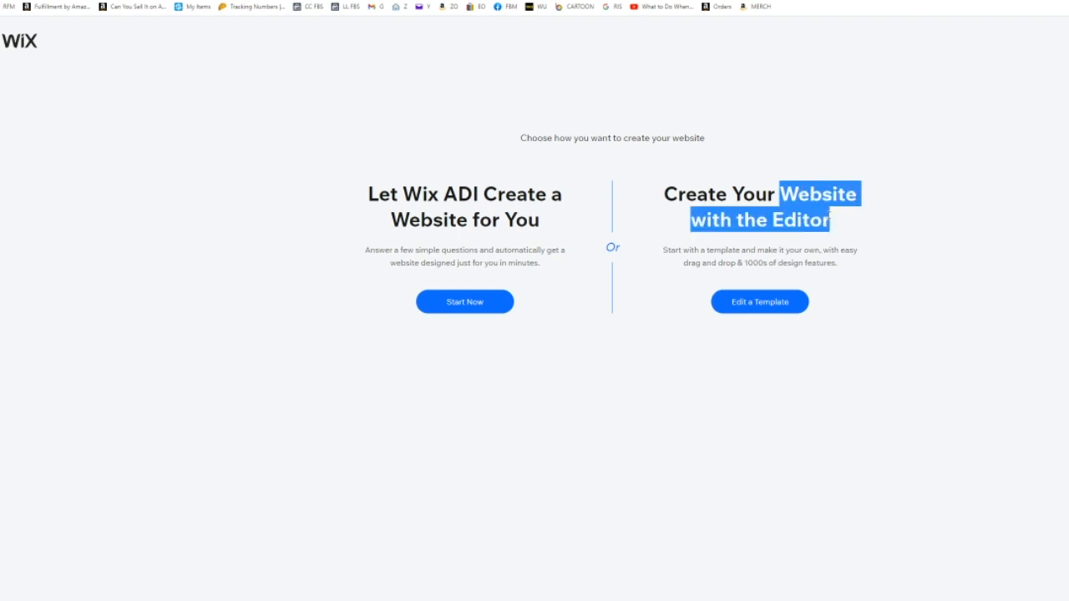
pyautogui.click(847, 170)
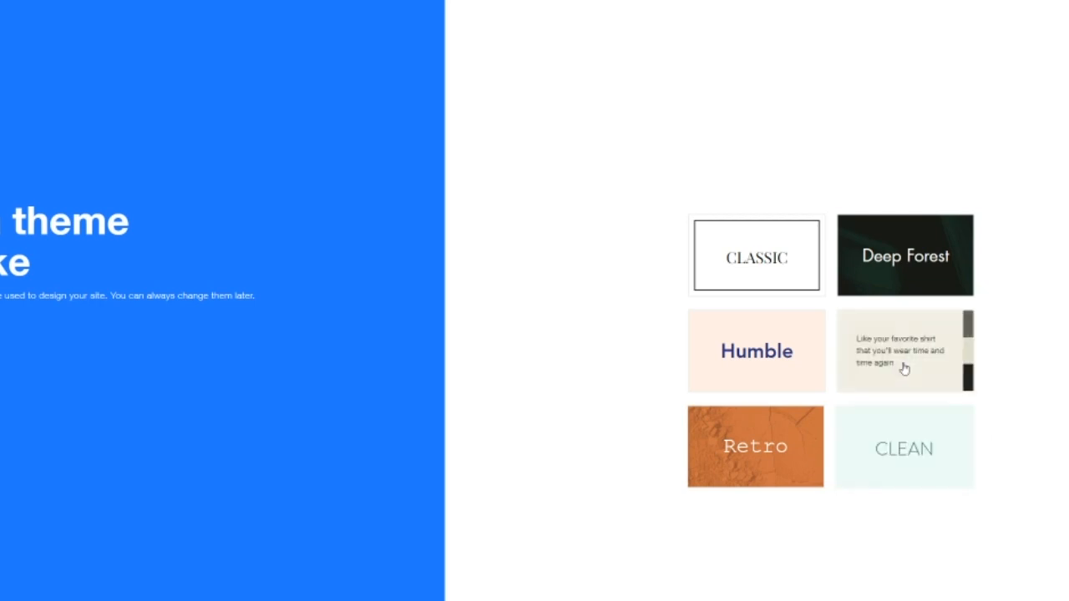
# - Choose the Clean theme and use the homepage design headed "New Products, Great Deals"
pyautogui.click(912, 452)
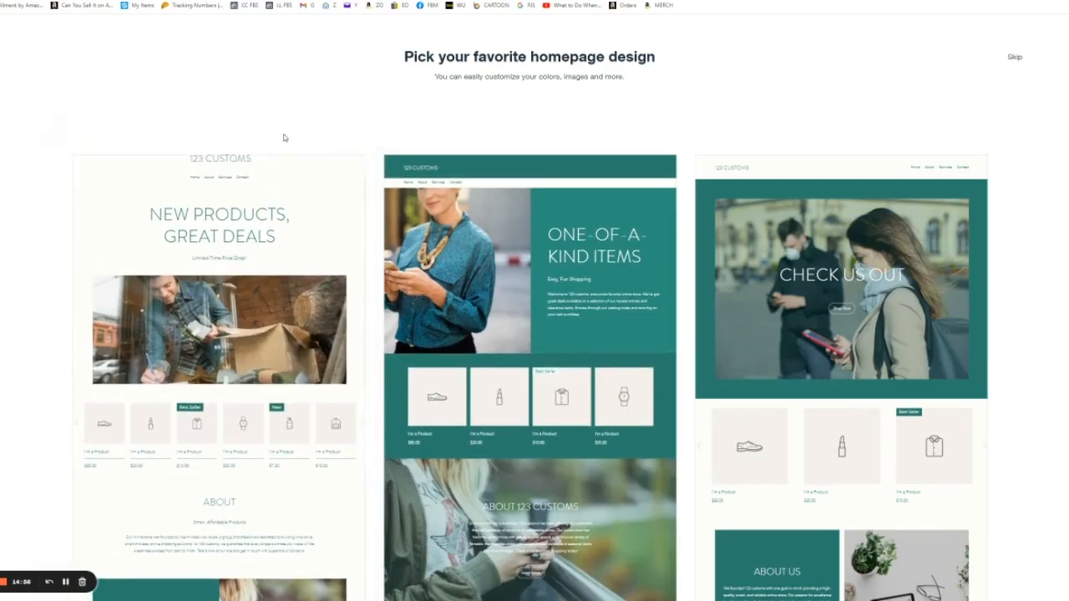
pyautogui.moveTo(794, 378)
pyautogui.moveTo(548, 360)
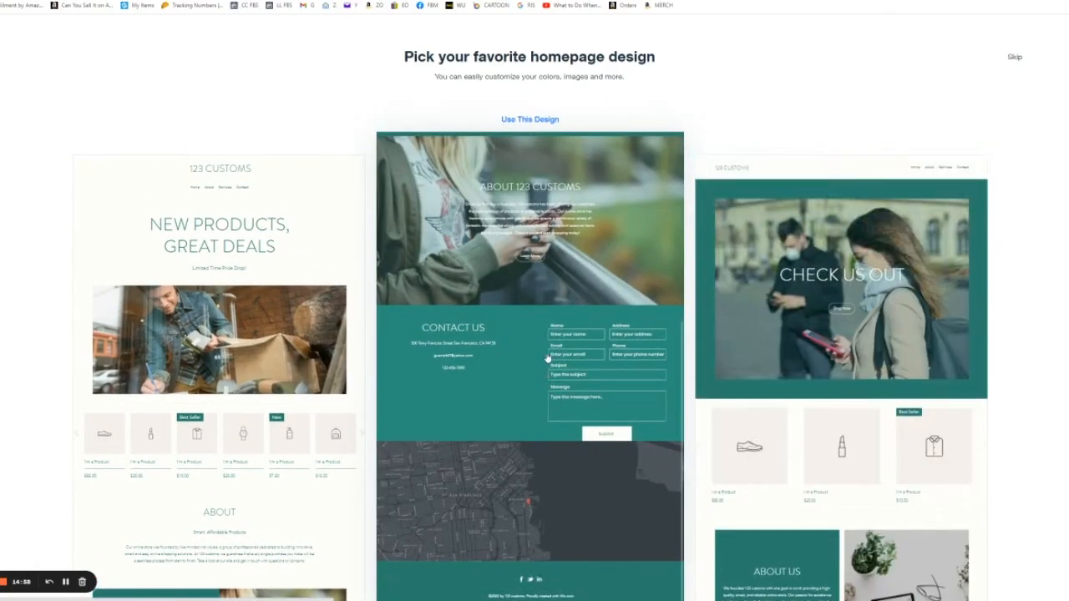
pyautogui.moveTo(251, 284)
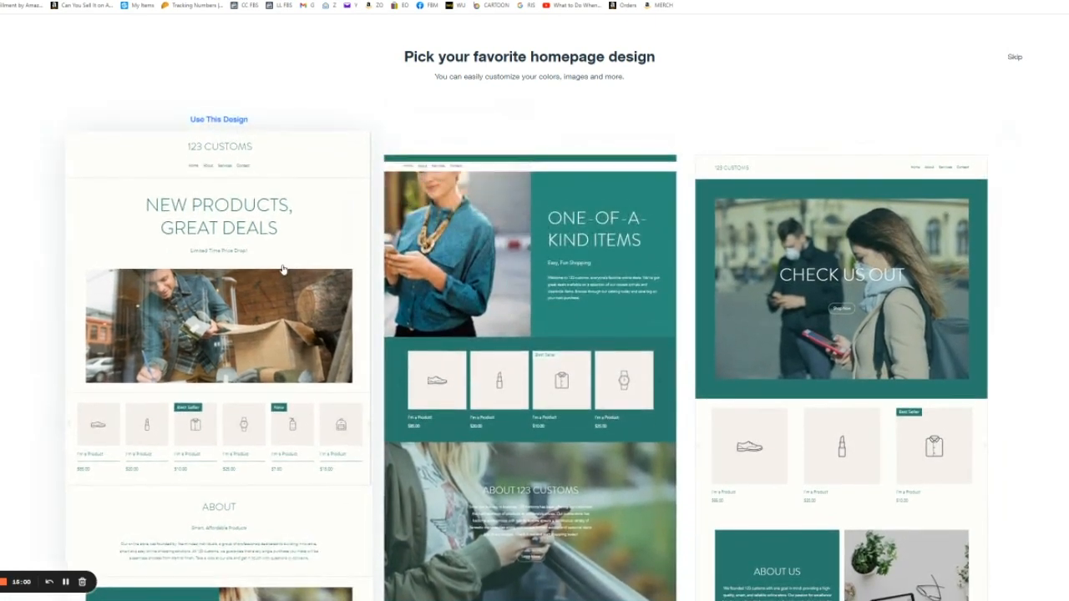
pyautogui.click(251, 284)
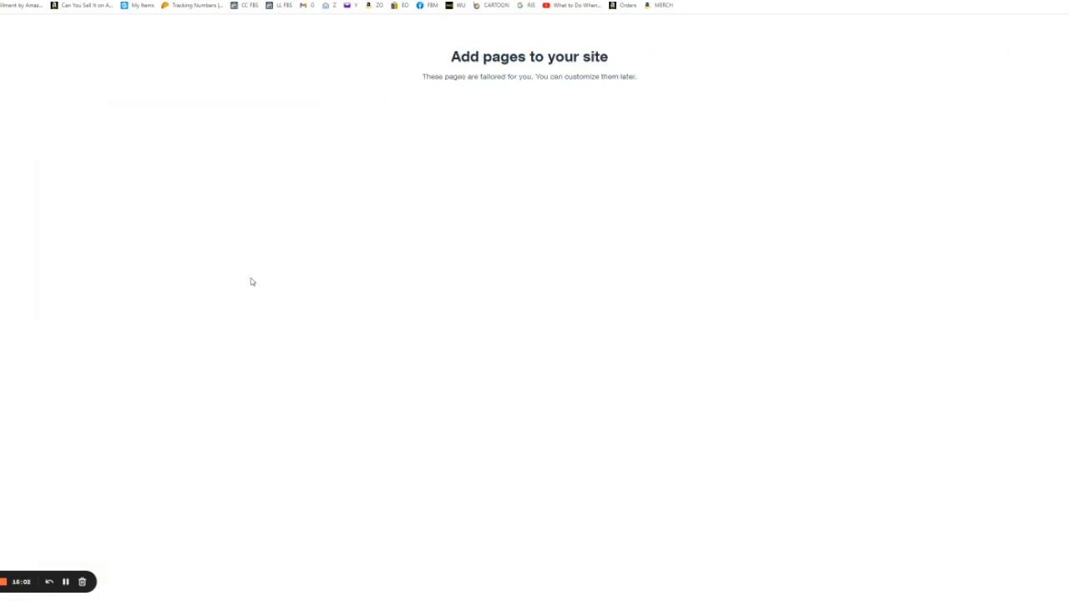
# - Add the Contact and About Us pages to the site and open it for editing
pyautogui.click(354, 473)
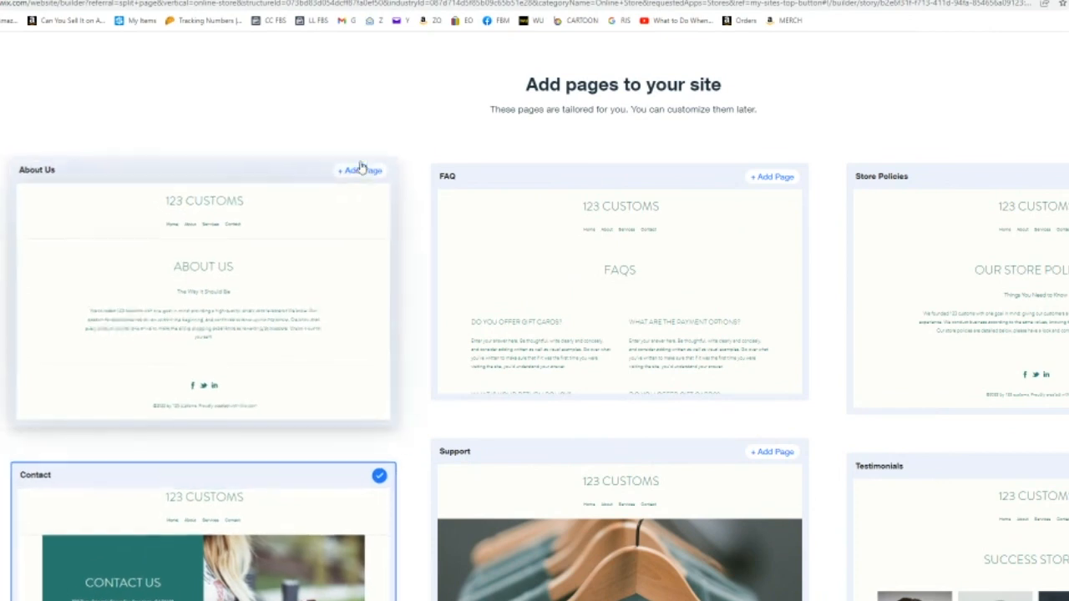
pyautogui.click(359, 167)
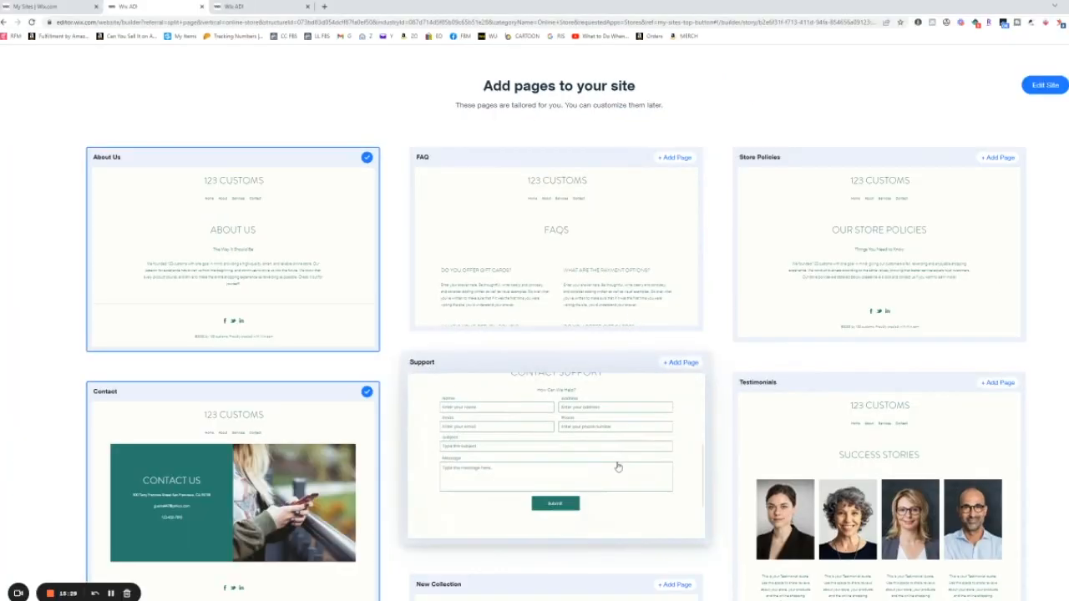
pyautogui.click(1045, 86)
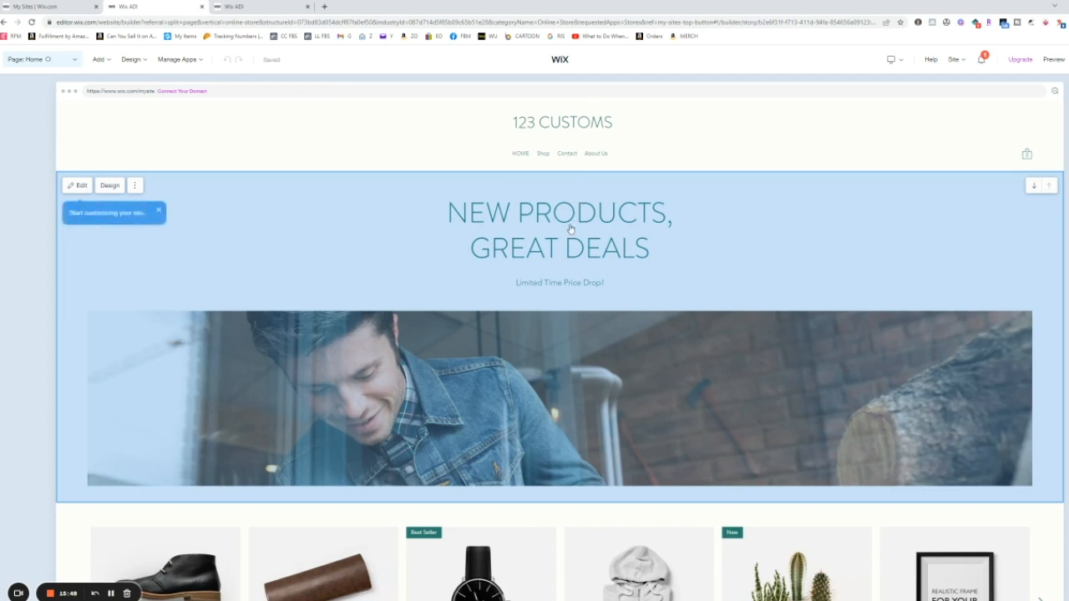
# - Open the home page's Welcome section for editing and view the media settings of its image
pyautogui.click(568, 219)
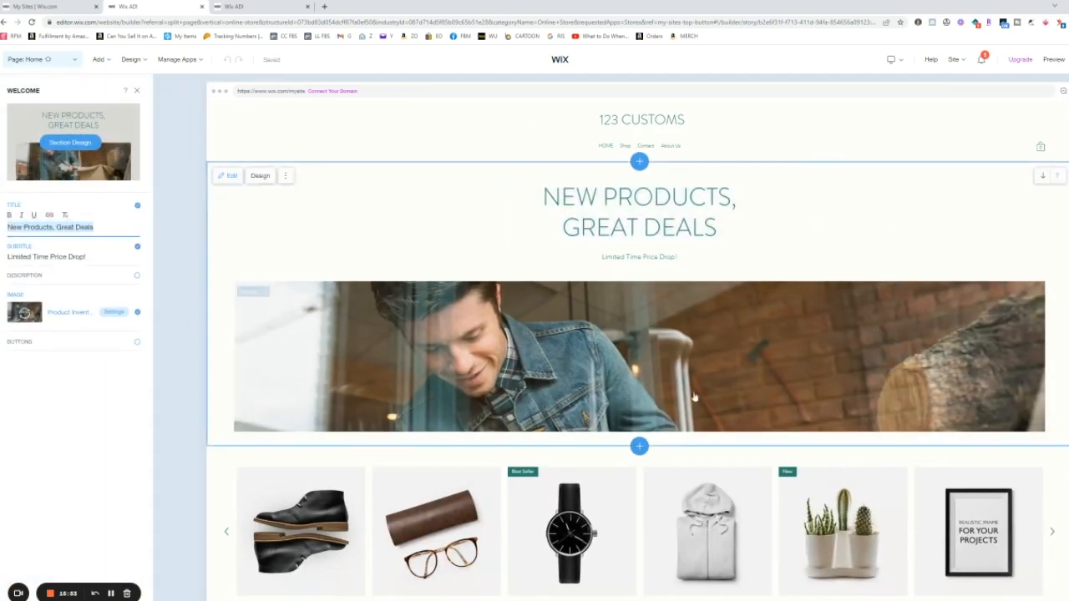
pyautogui.click(114, 300)
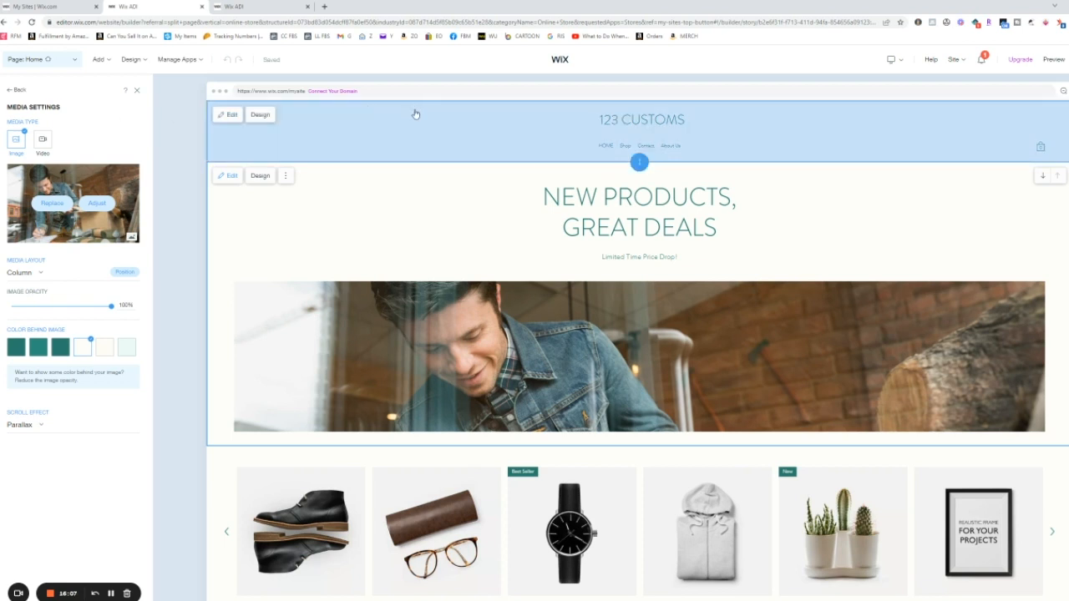
# - Preview the home page down to its footer and close the browser tab
pyautogui.click(1056, 63)
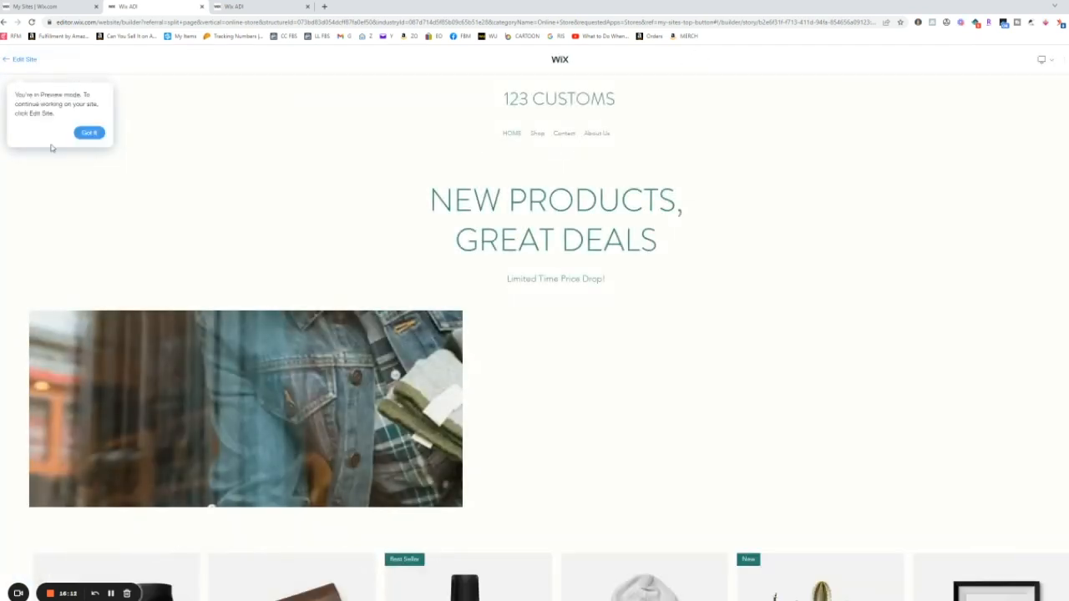
pyautogui.click(87, 134)
pyautogui.scroll(-8, 551, 226)
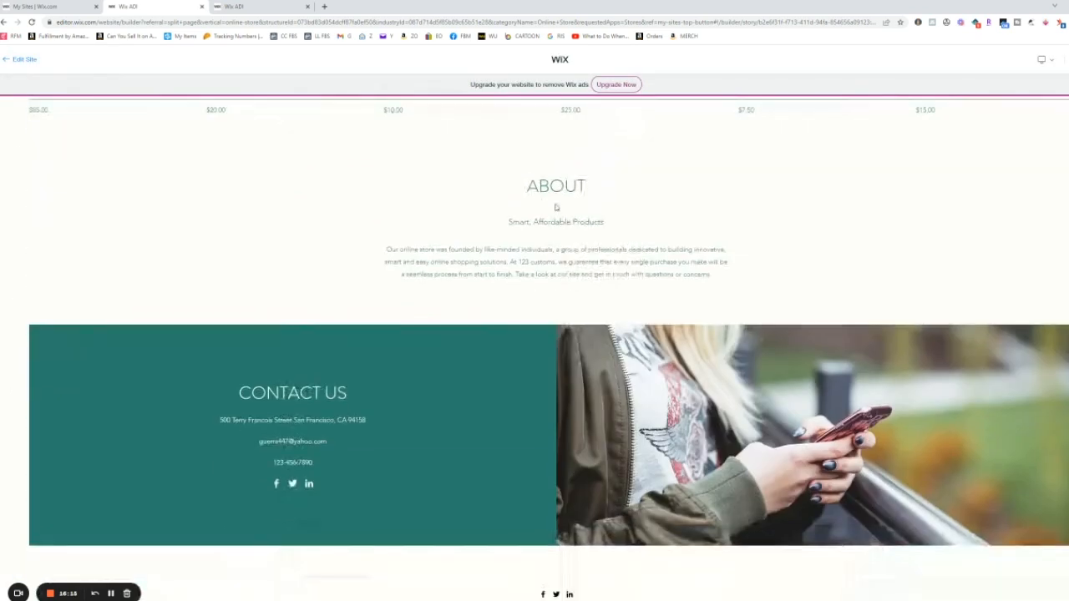
pyautogui.scroll(3, 586, 187)
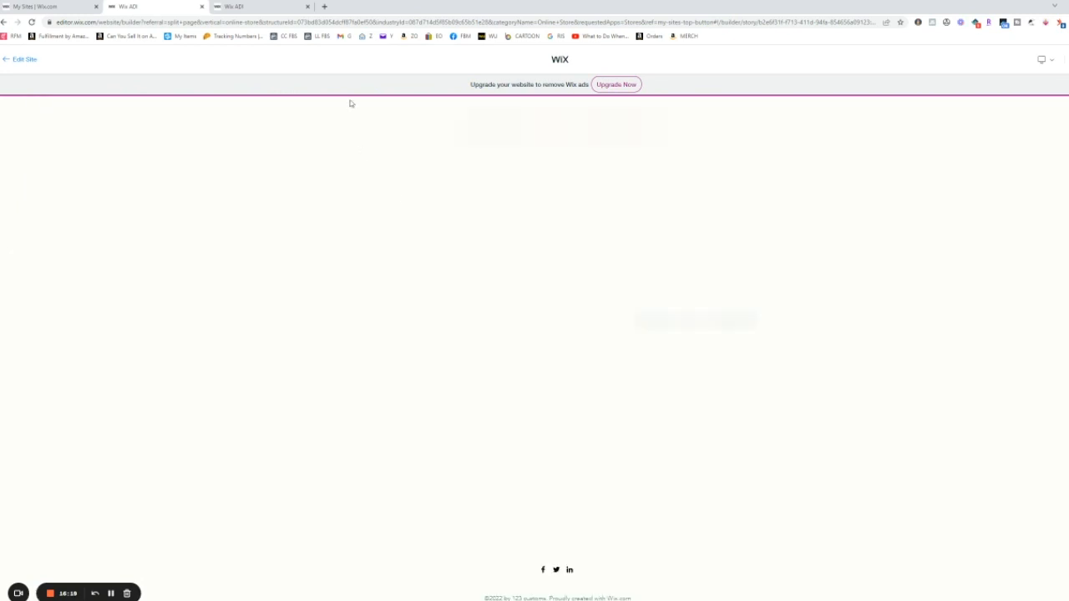
pyautogui.click(200, 7)
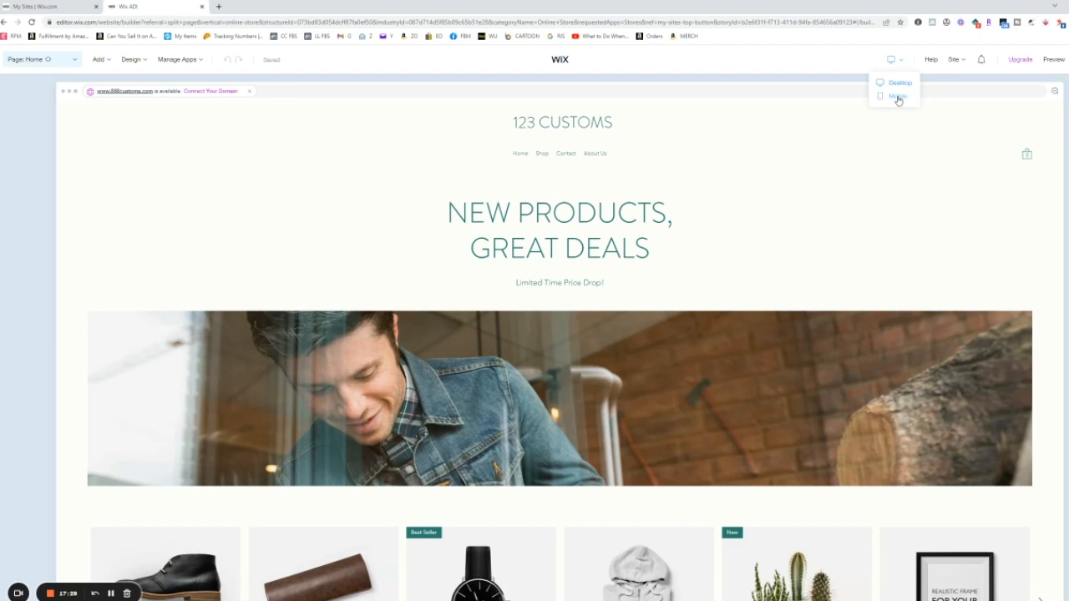
# - Examine the home page in the mobile view, dismissing the tips, and return to the desktop view
pyautogui.click(892, 99)
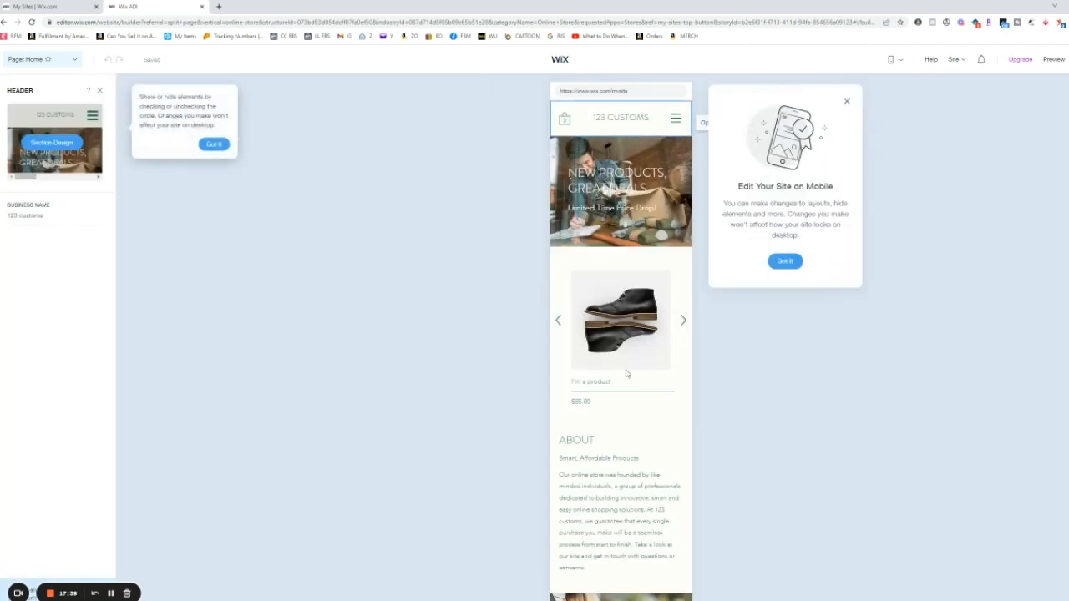
pyautogui.click(213, 145)
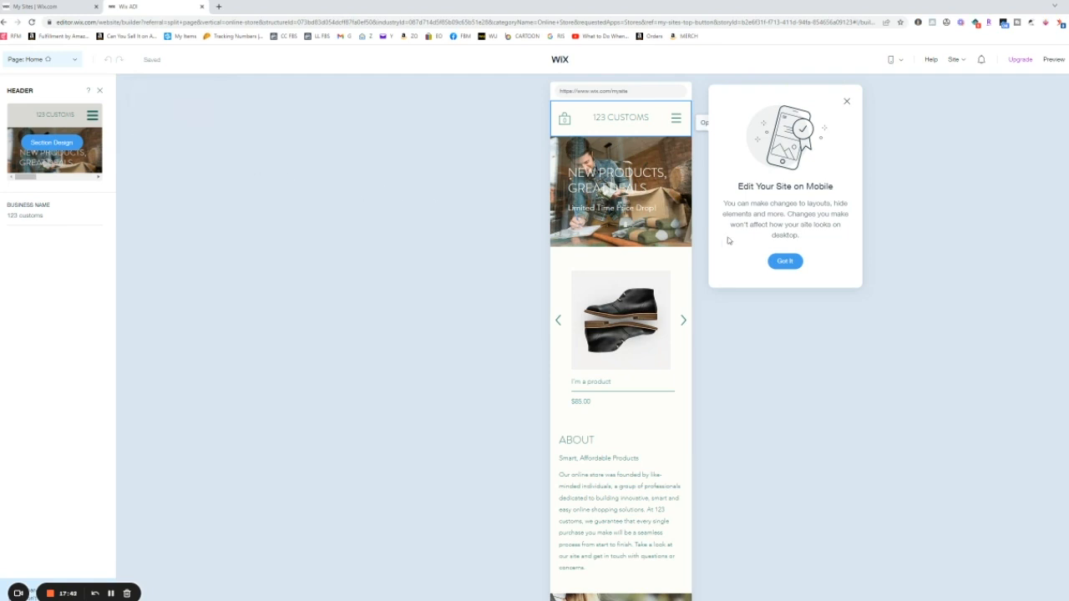
pyautogui.click(847, 102)
pyautogui.scroll(-3, 638, 323)
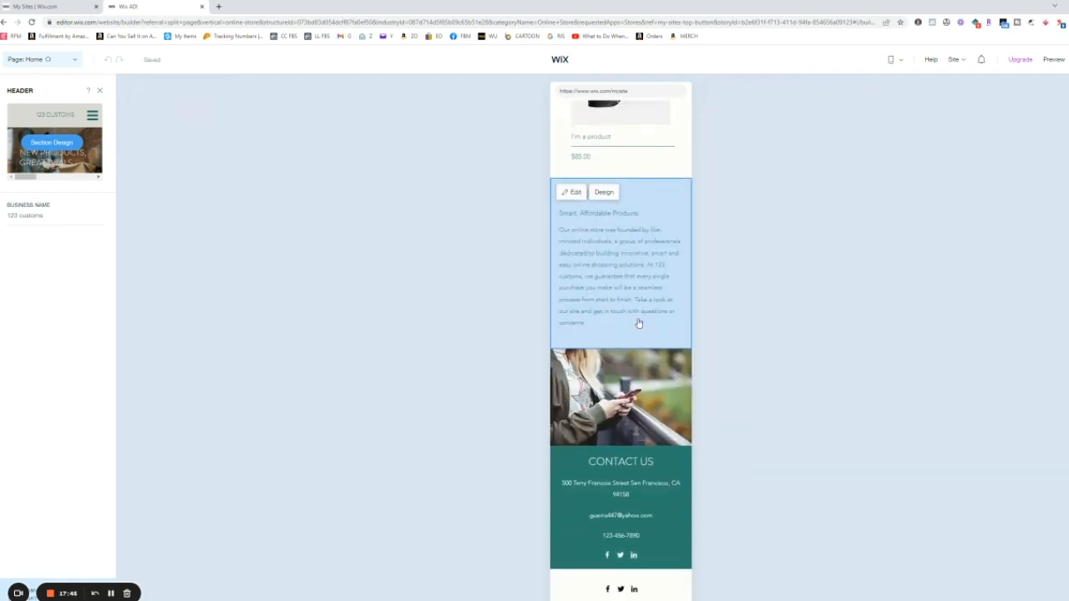
pyautogui.scroll(5, 638, 323)
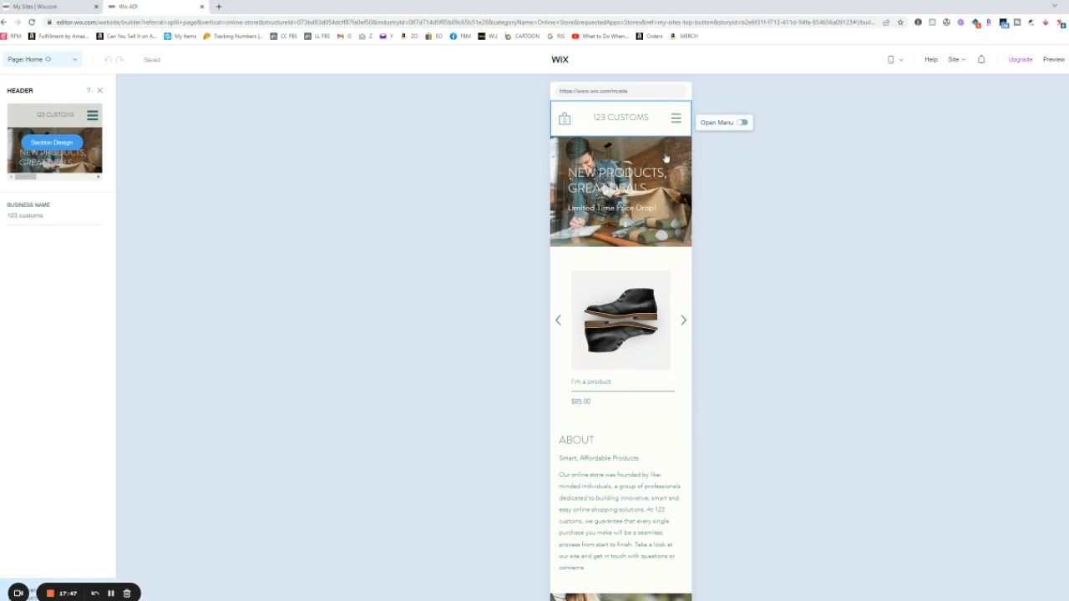
pyautogui.moveTo(897, 62)
pyautogui.click(897, 81)
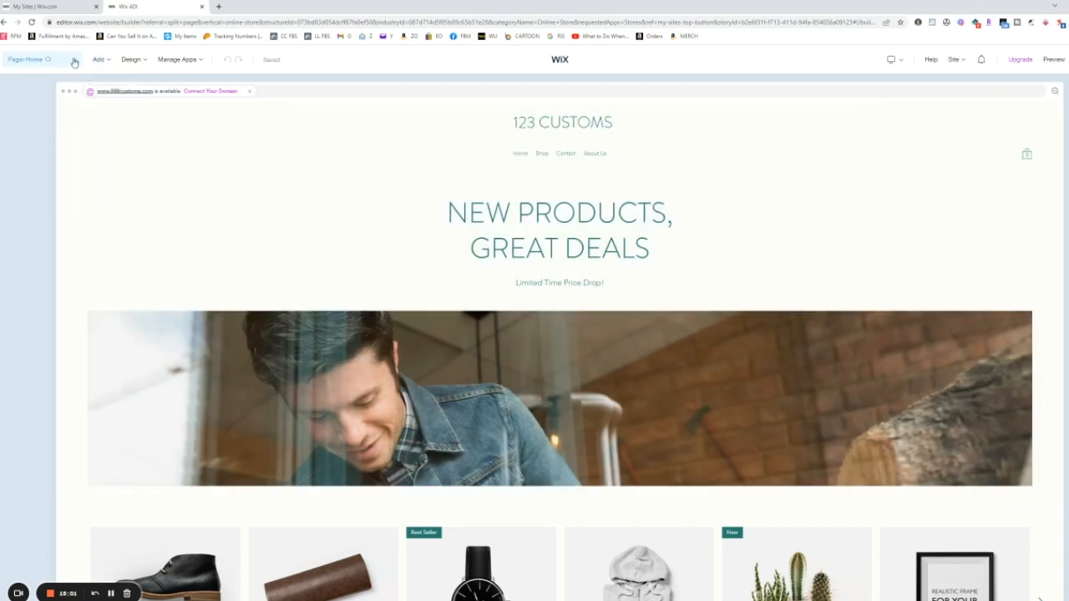
# - Open the store's About Us page in the editor and read the tagline on the Ecom Test Site's About Us page
pyautogui.click(76, 62)
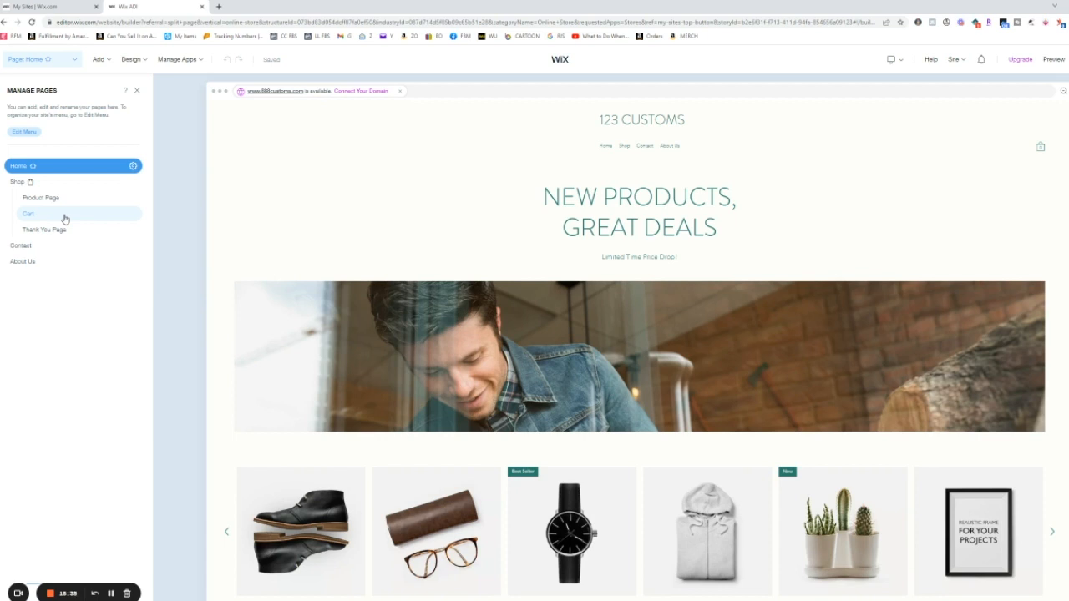
pyautogui.click(22, 268)
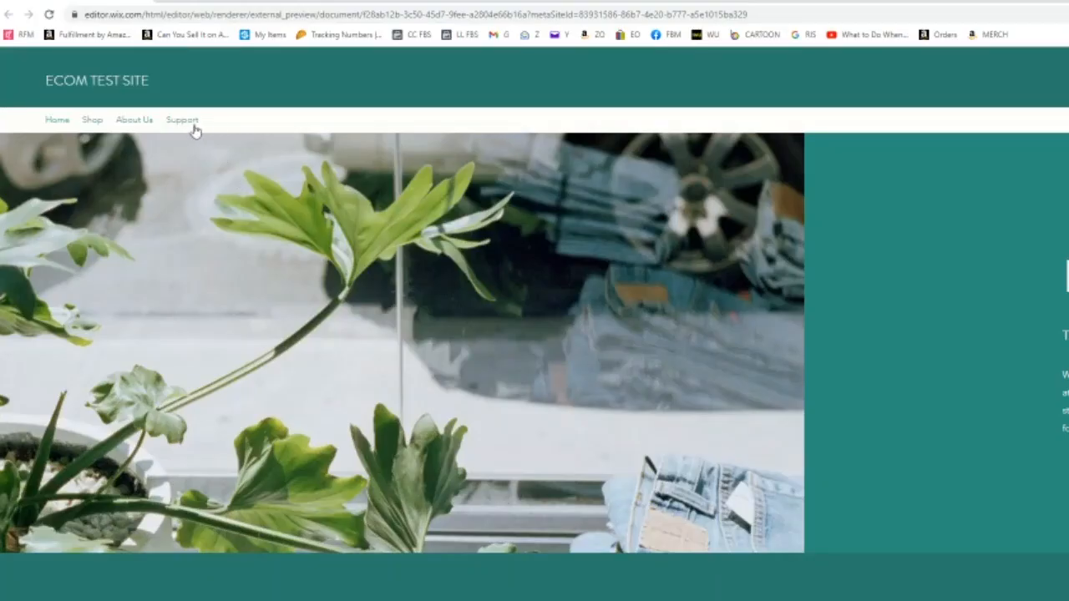
pyautogui.click(130, 122)
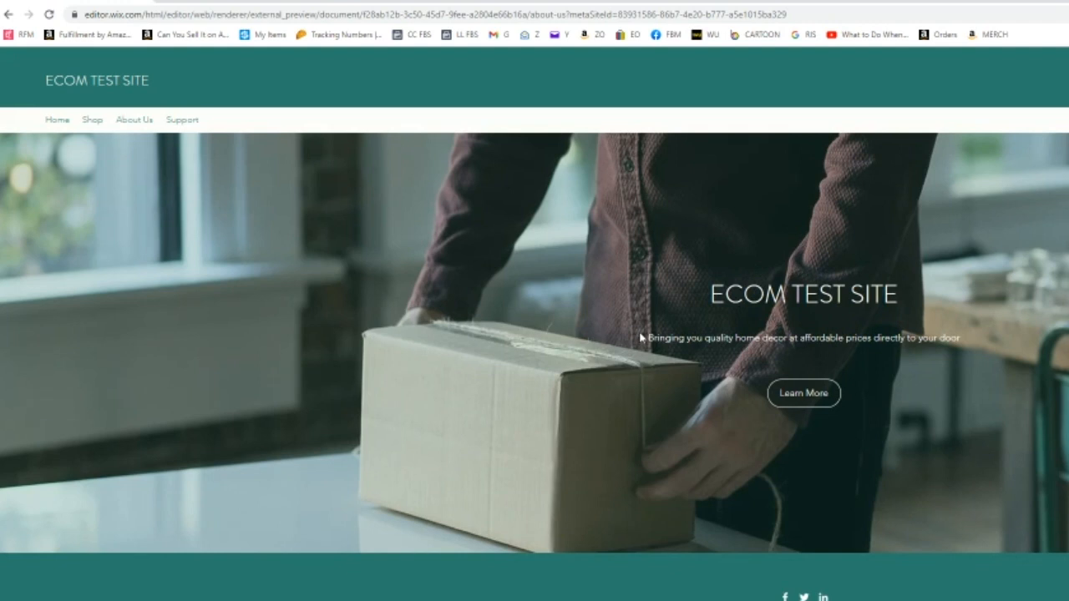
pyautogui.moveTo(648, 338); pyautogui.dragTo(969, 339)
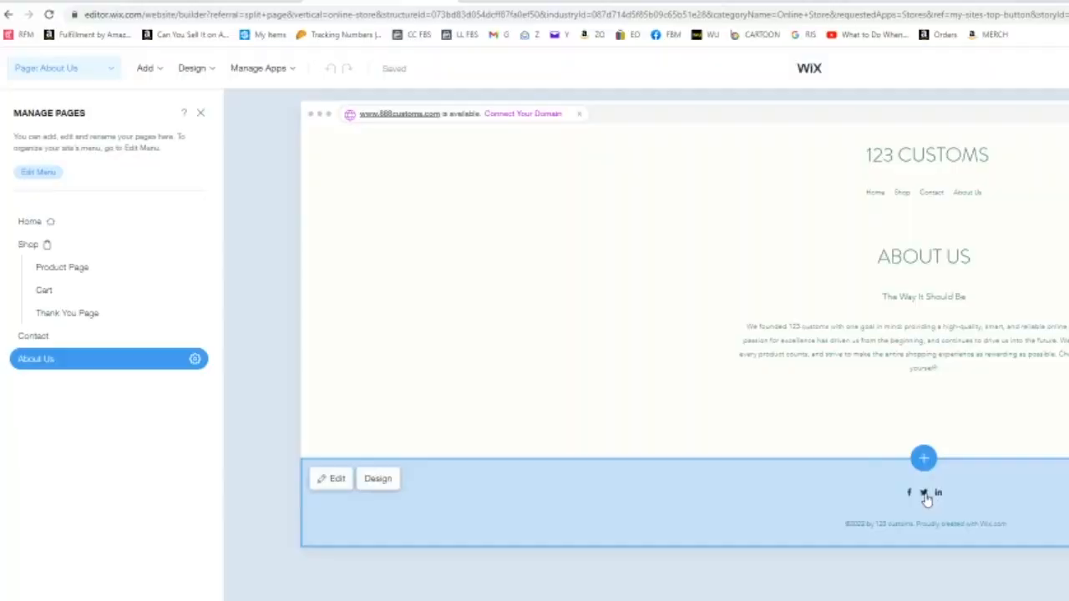
# - Open the social accounts settings of the About Us page's footer and open the Facebook link for editing
pyautogui.click(925, 499)
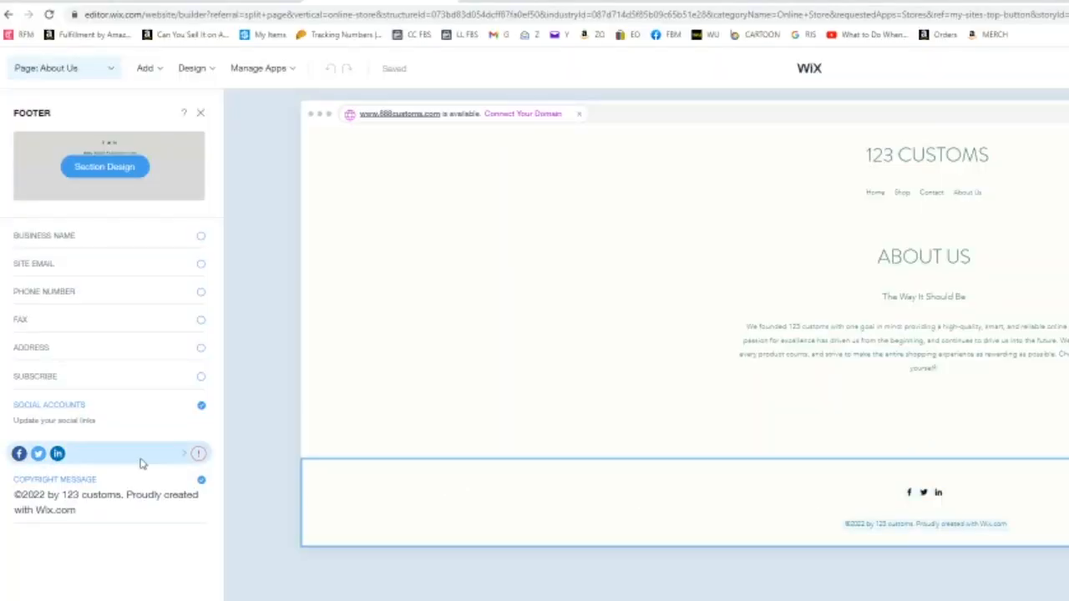
pyautogui.click(181, 453)
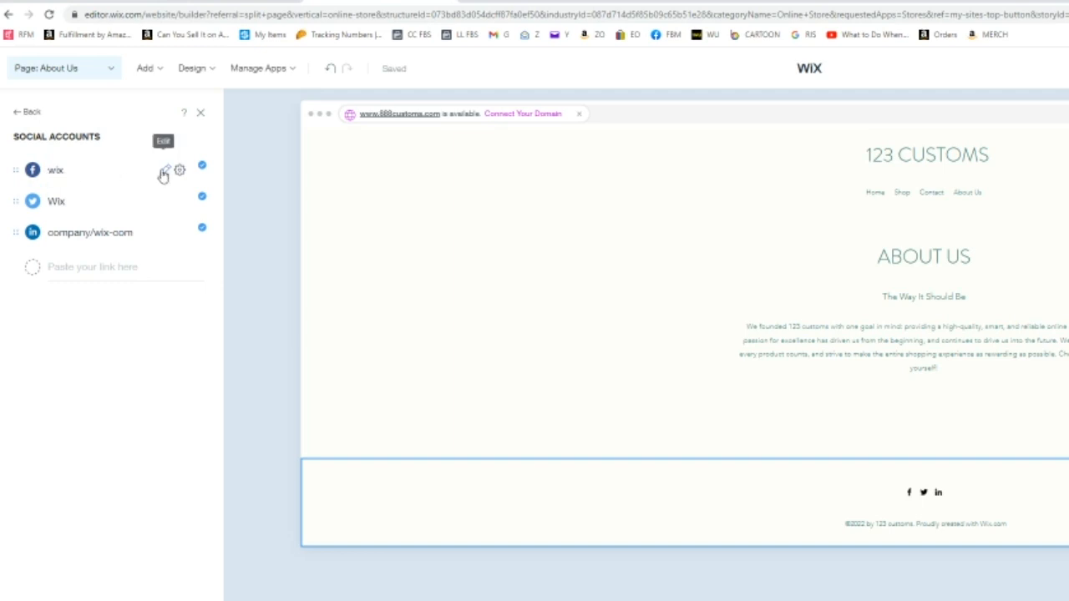
pyautogui.click(163, 172)
pyautogui.tripleClick(125, 172)
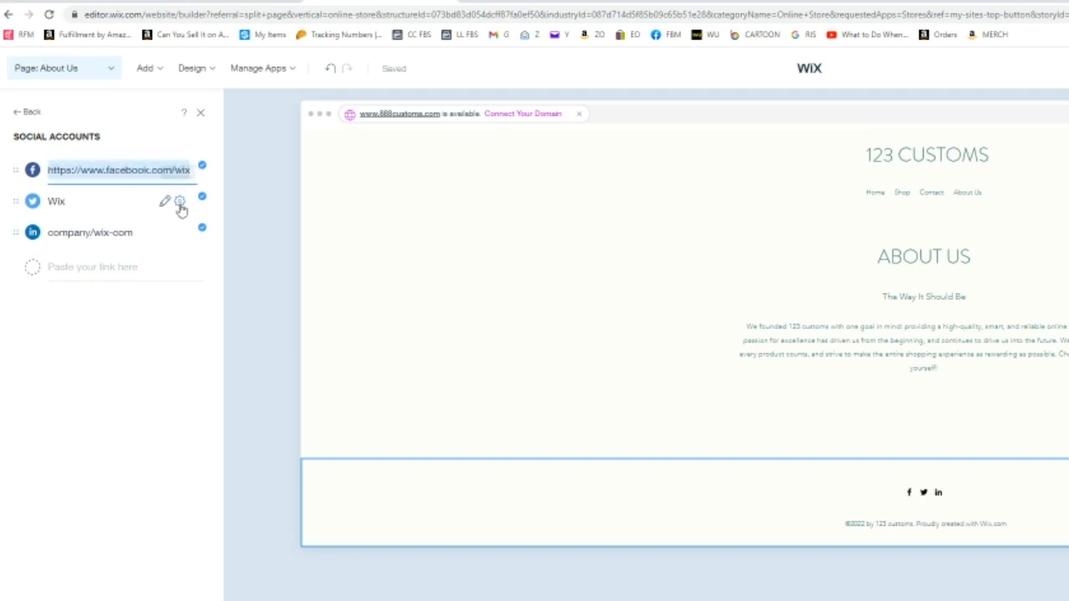
# - Delete the Twitter and LinkedIn accounts from the footer's social links
pyautogui.click(180, 204)
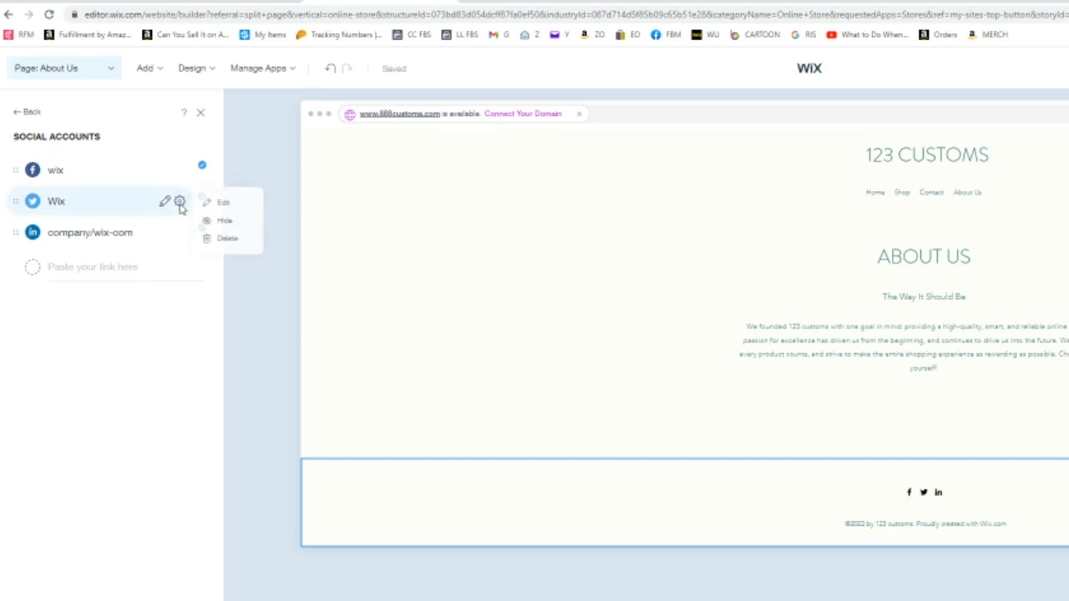
pyautogui.click(221, 241)
pyautogui.click(180, 201)
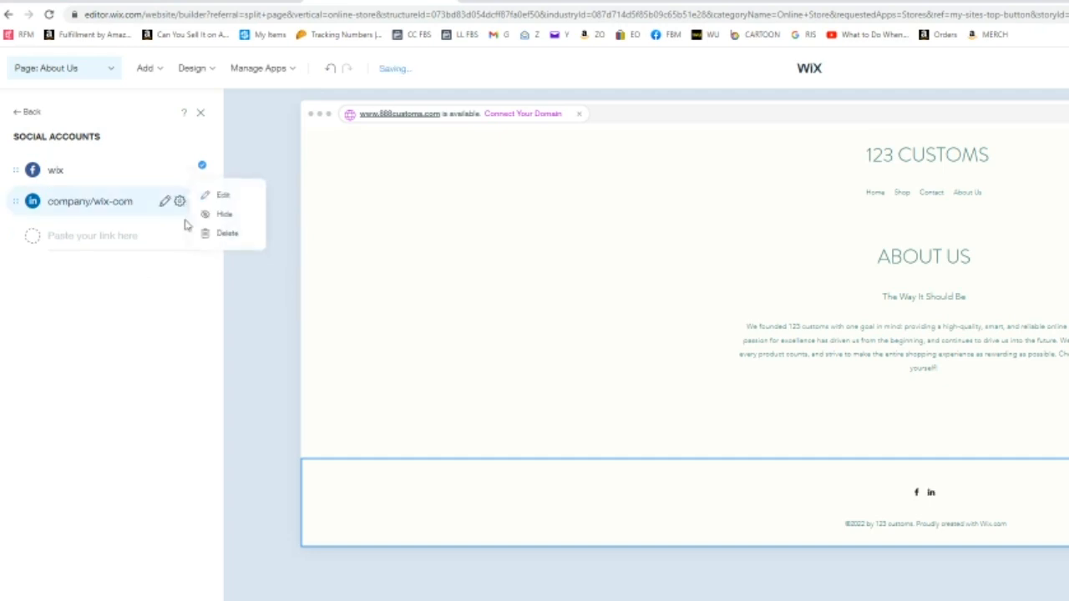
pyautogui.click(211, 234)
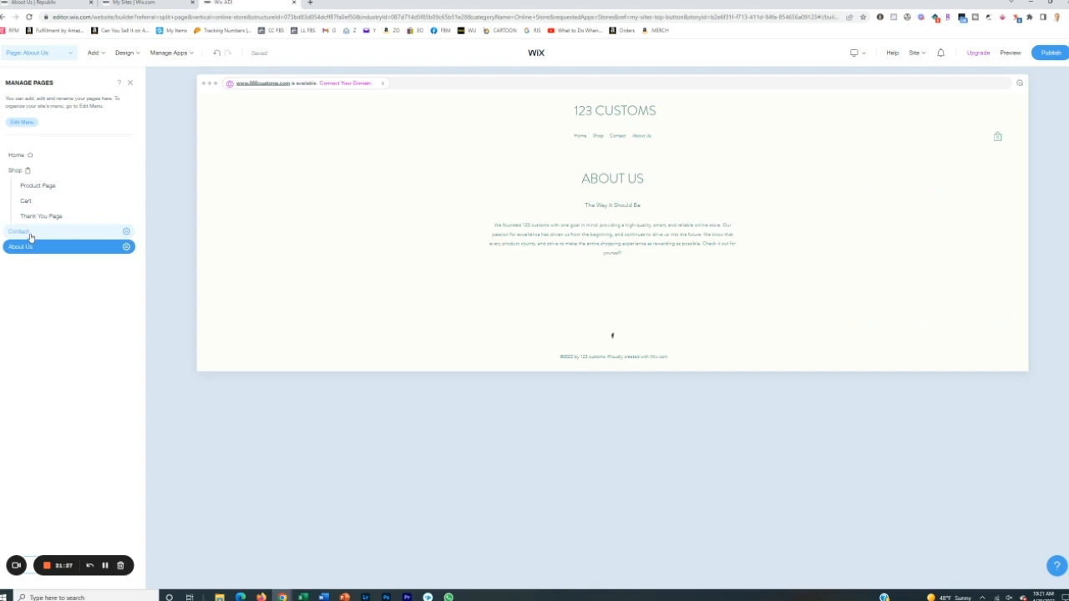
# - Open the store's Contact page in the editor and compare it with the Support page of the Ecom Test Site
pyautogui.click(29, 233)
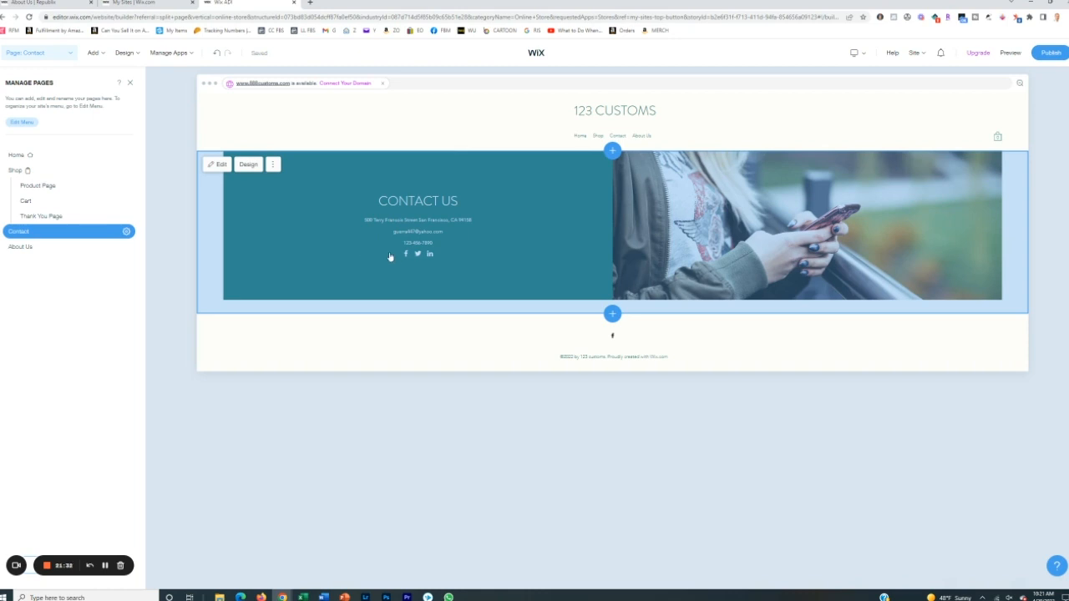
pyautogui.click(67, 7)
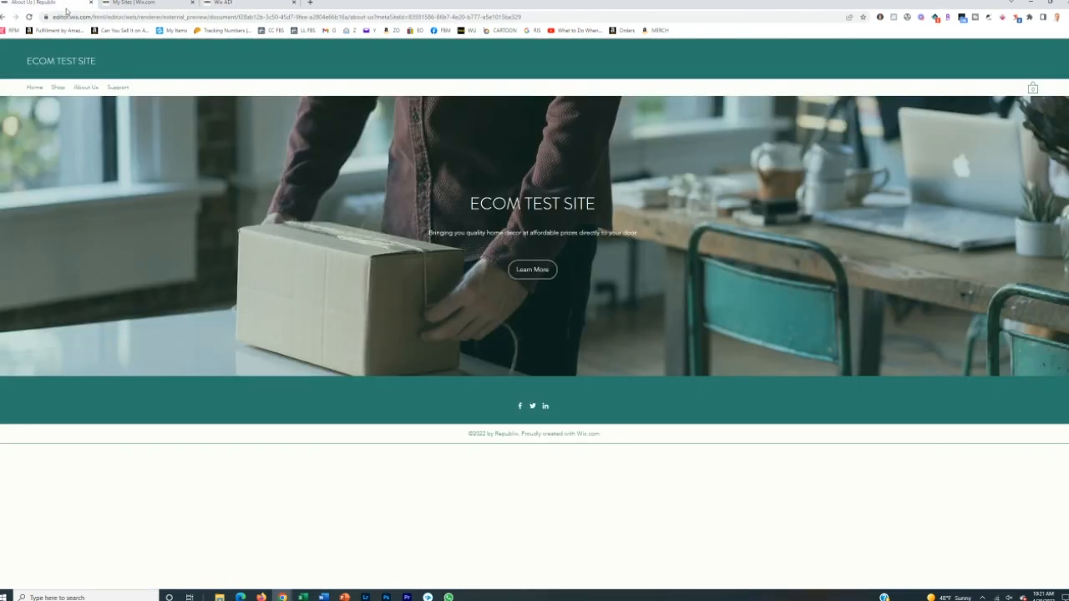
pyautogui.click(118, 88)
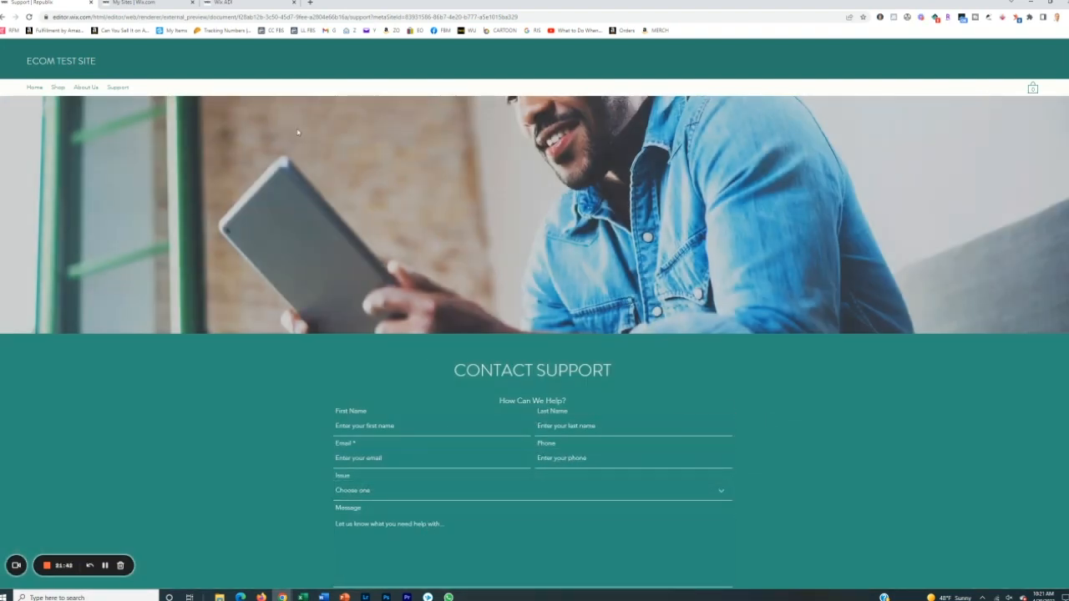
pyautogui.click(227, 4)
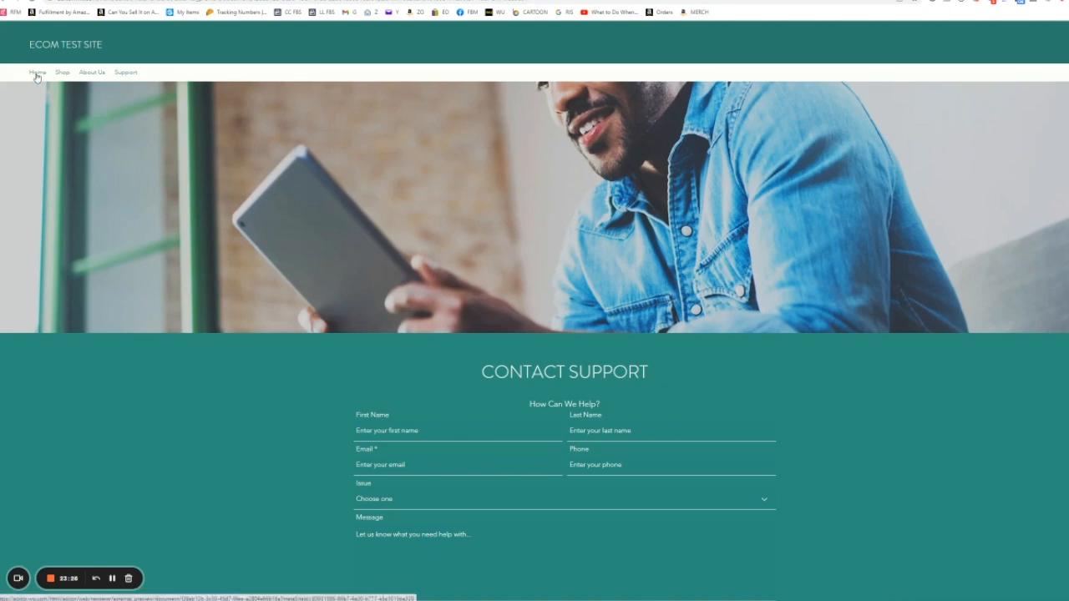
# - Open the Ecom Test Site's home page and read its Daily Deals section
pyautogui.click(36, 75)
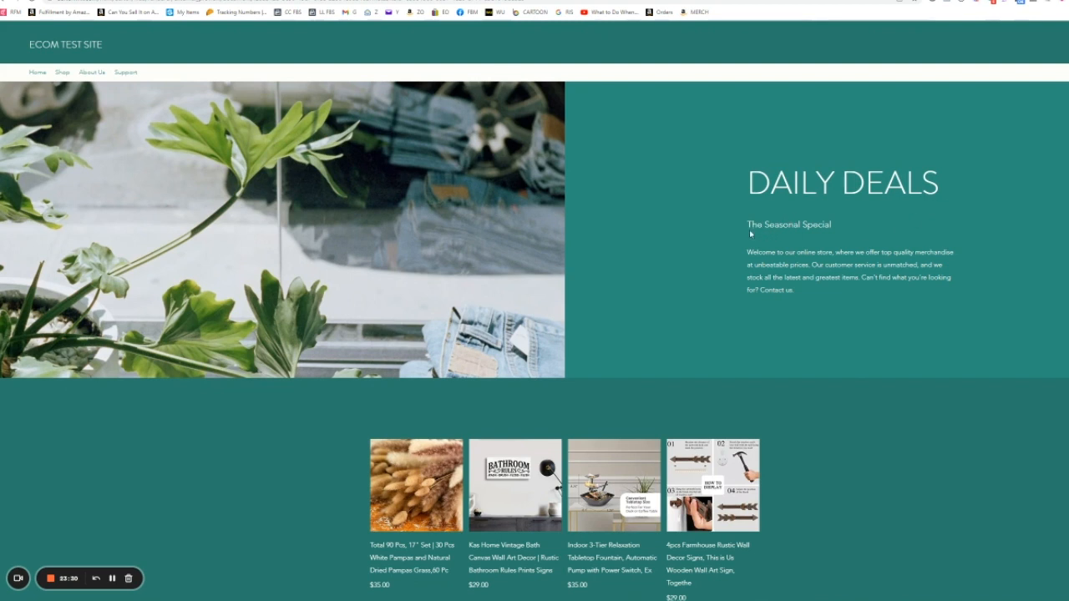
pyautogui.moveTo(749, 229); pyautogui.dragTo(747, 171)
pyautogui.click(855, 292)
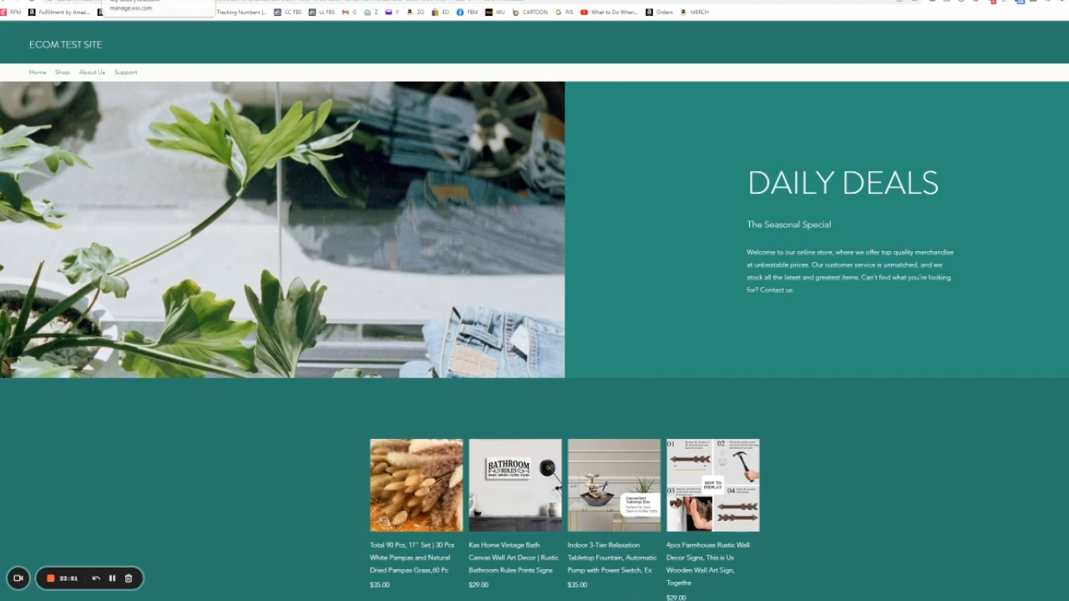
pyautogui.scroll(-1, 516, 463)
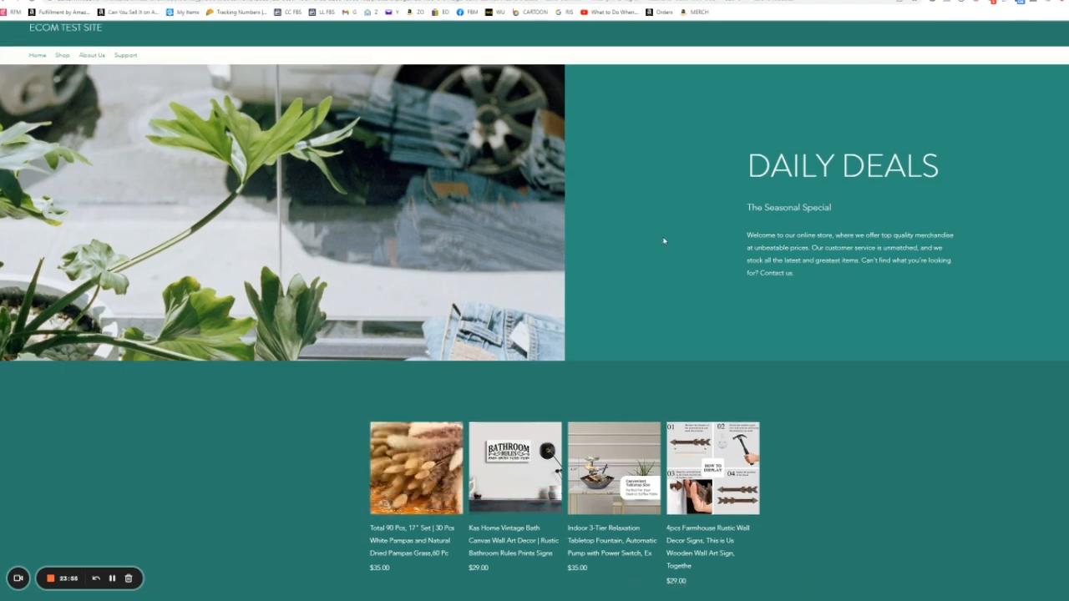
# - Examine the product page of the Bathroom Rules canvas sign and return to the Ecom Test Site's home page
pyautogui.click(518, 497)
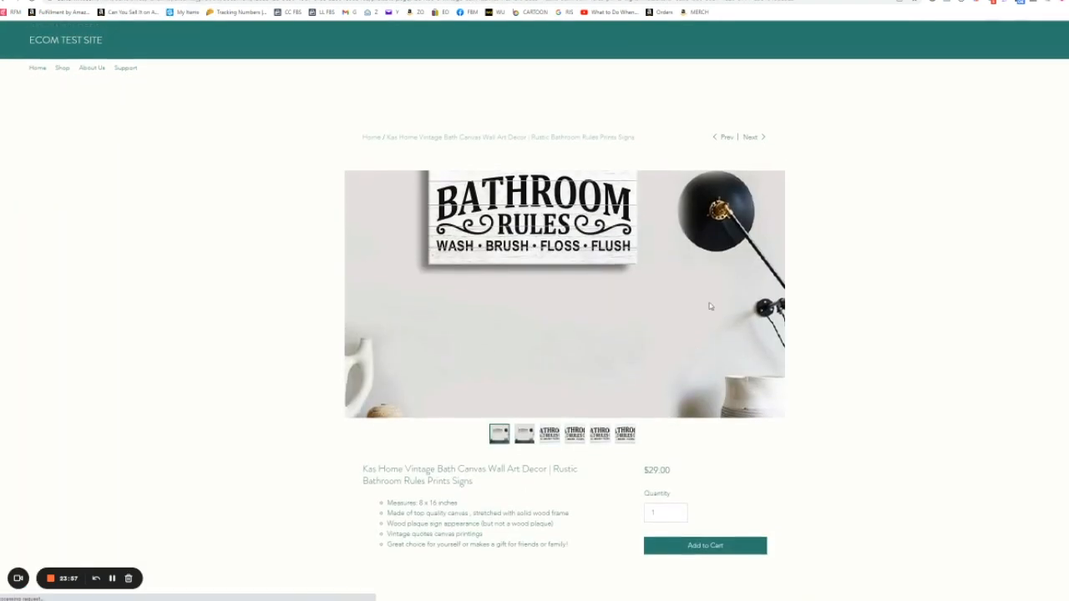
pyautogui.scroll(-2, 447, 493)
pyautogui.scroll(2, 516, 339)
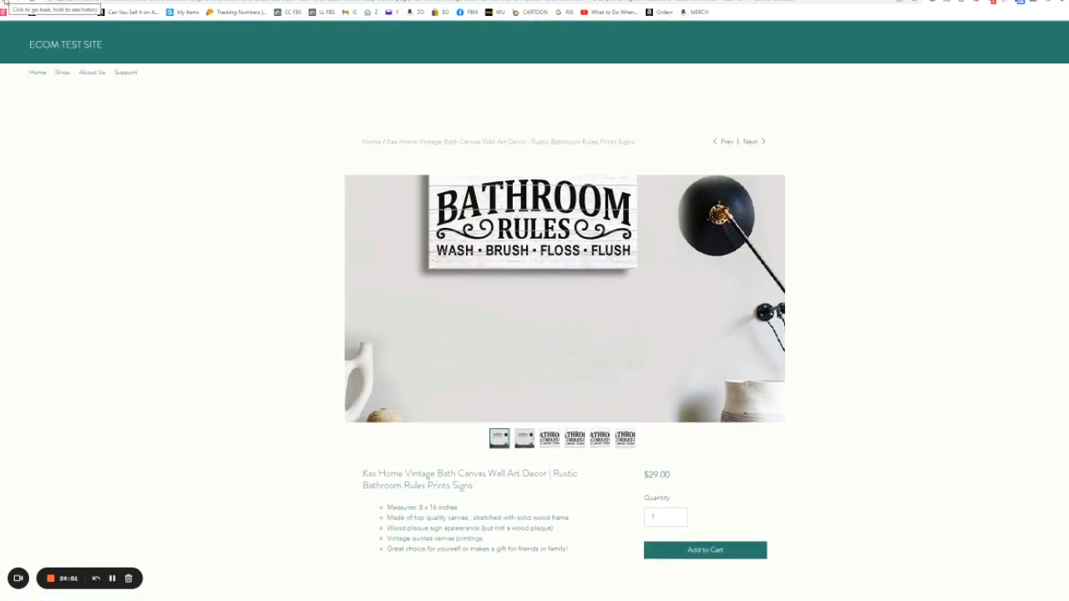
pyautogui.scroll(-1, 534, 313)
pyautogui.hotkey('alt', 'Left')
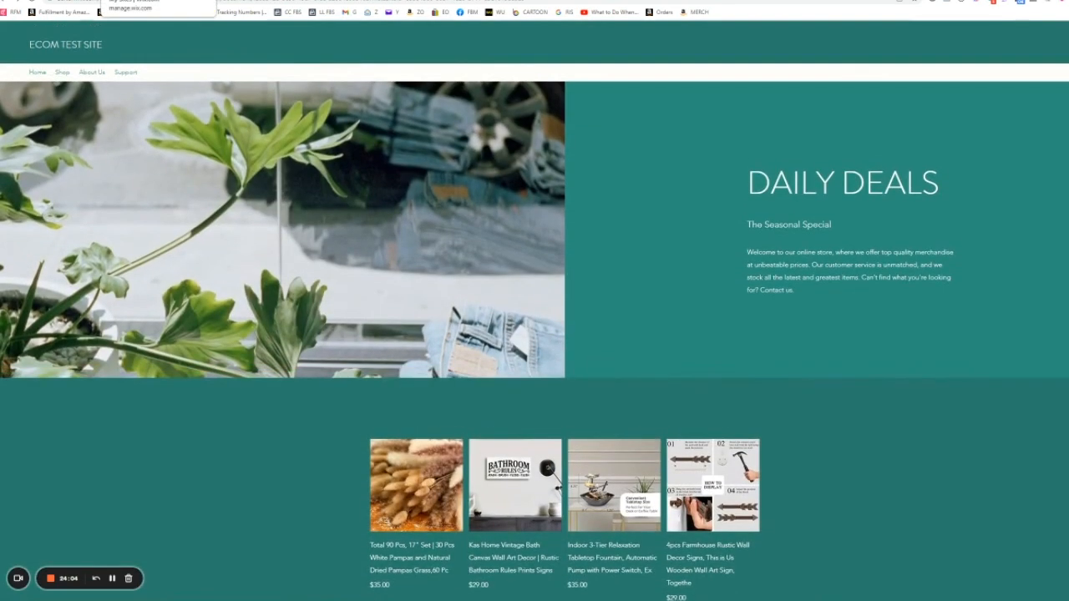
pyautogui.scroll(-1, 603, 472)
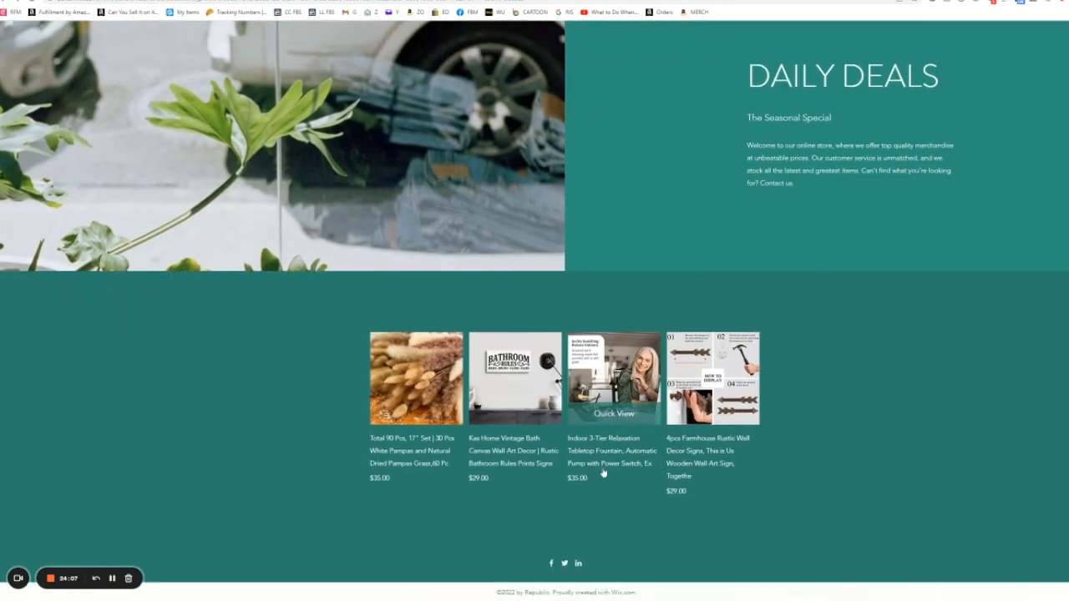
pyautogui.scroll(1, 665, 414)
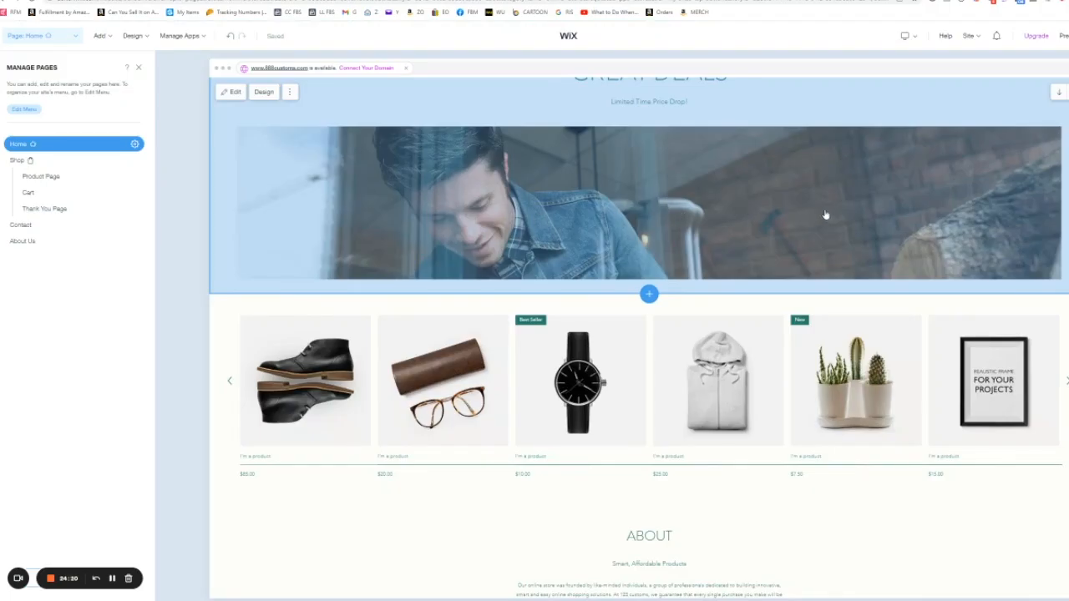
# - Delete the About section from the store's home page in the editor
pyautogui.scroll(-1, 816, 222)
pyautogui.scroll(2, 793, 210)
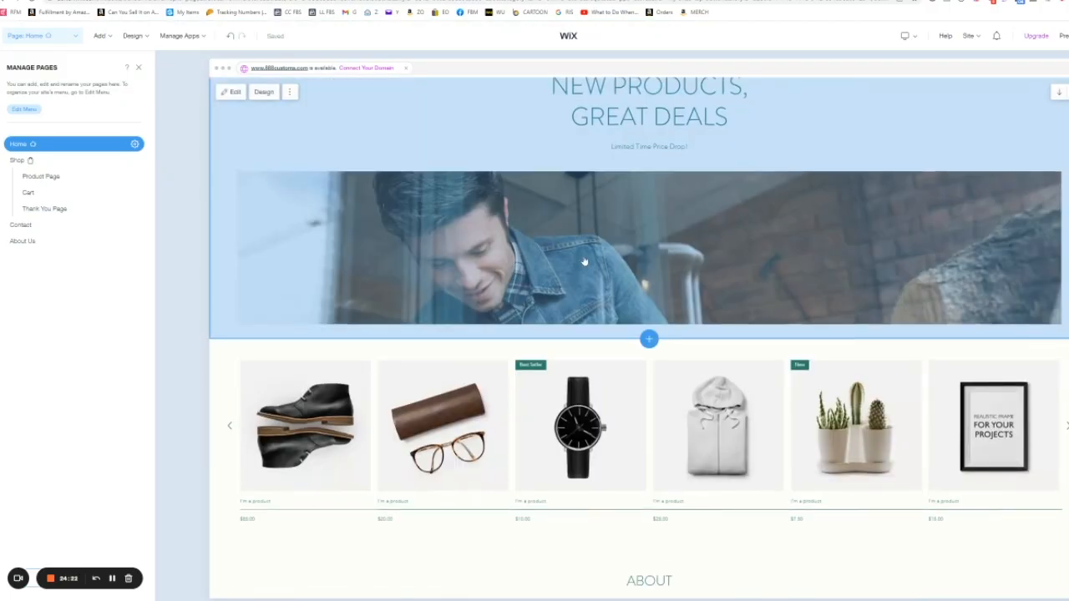
pyautogui.scroll(-2, 585, 262)
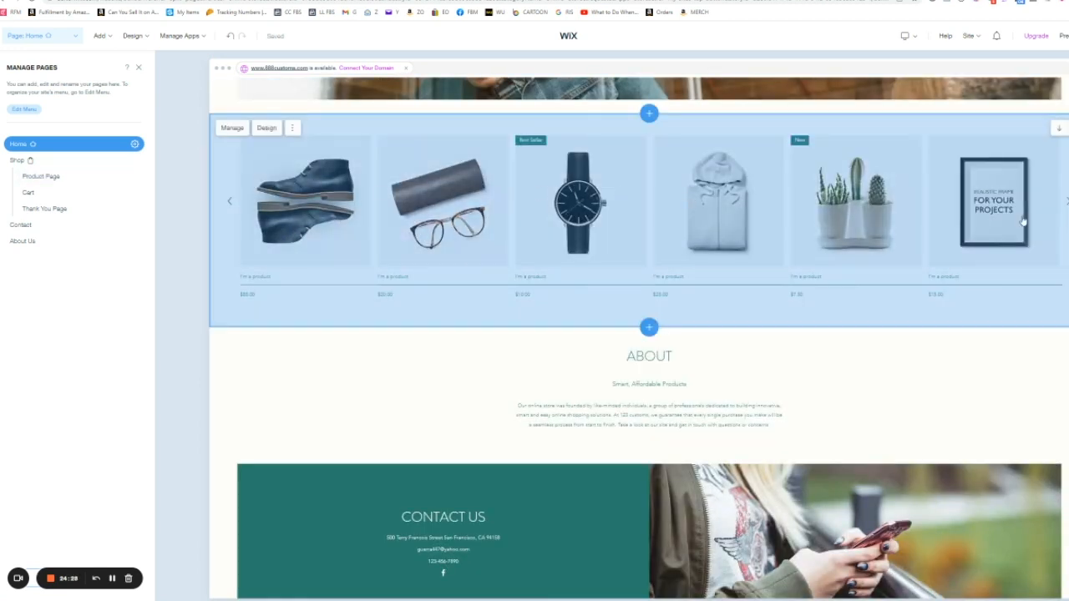
pyautogui.click(293, 130)
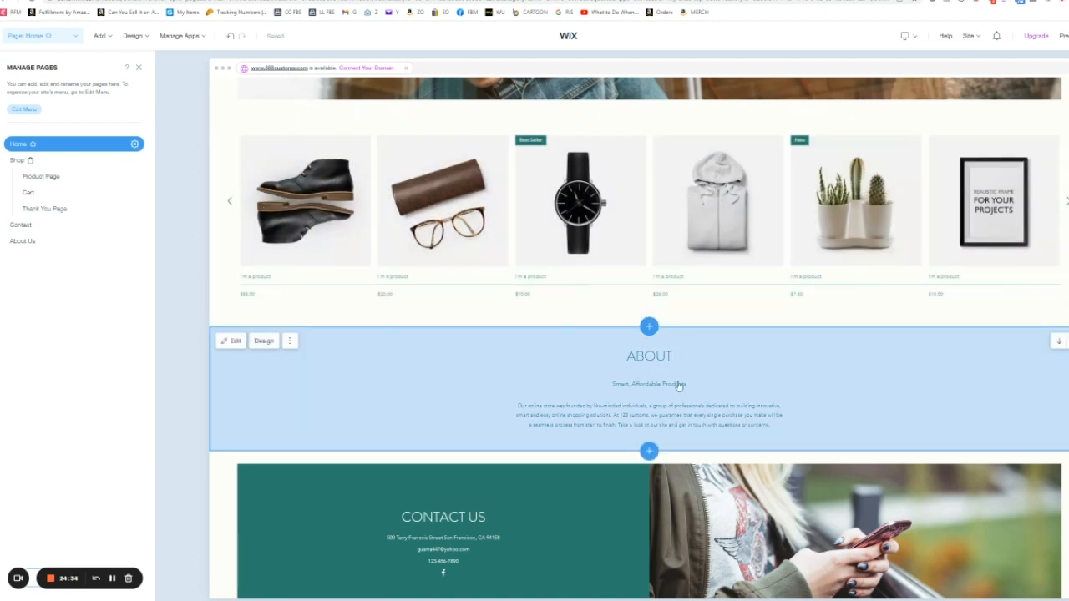
pyautogui.click(289, 341)
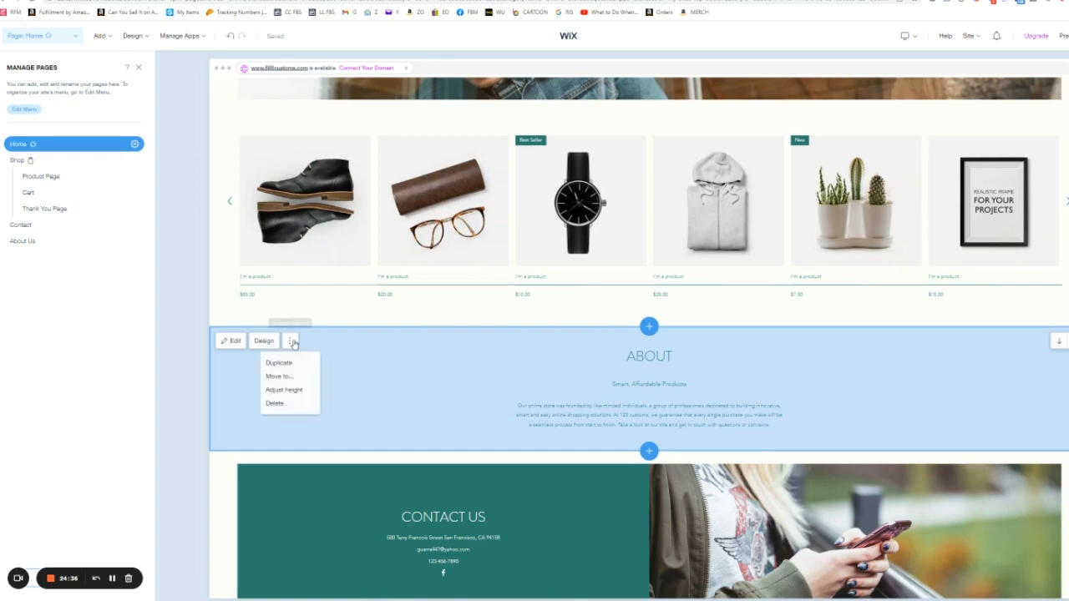
pyautogui.click(275, 404)
pyautogui.click(568, 368)
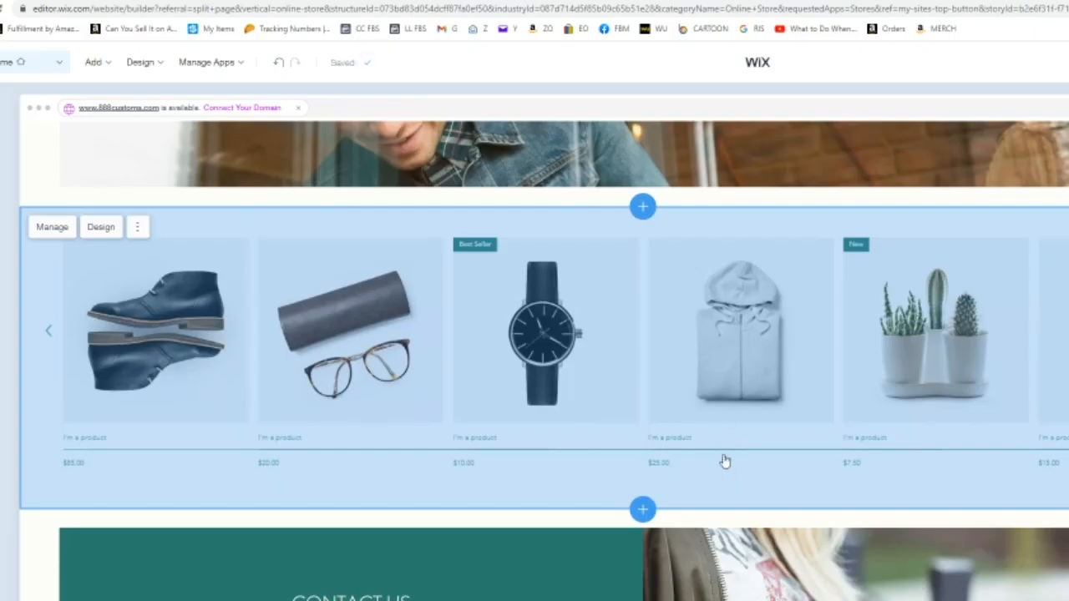
pyautogui.click(137, 227)
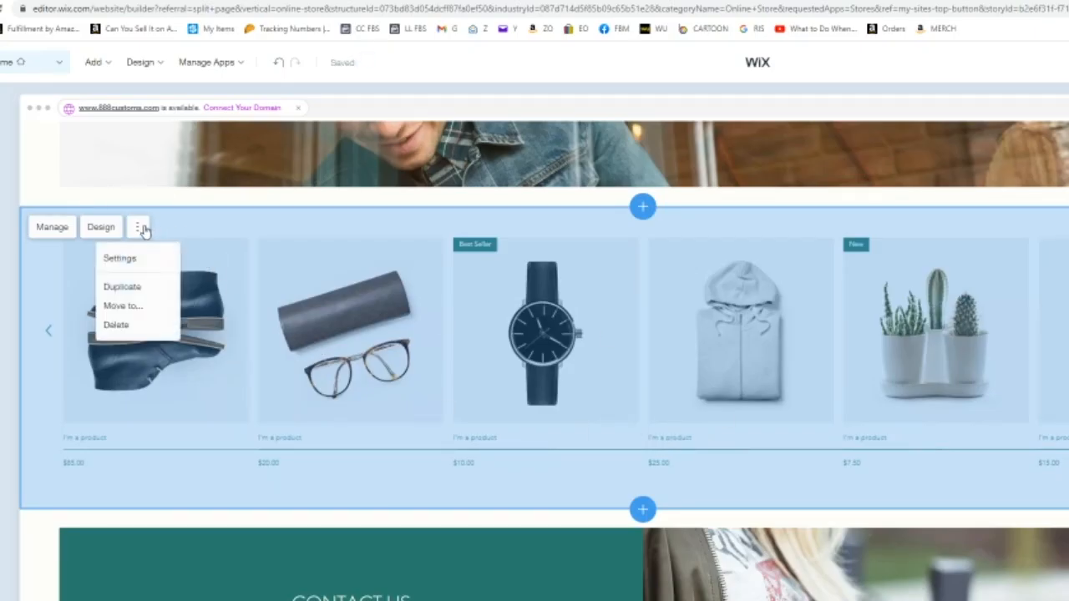
pyautogui.click(128, 307)
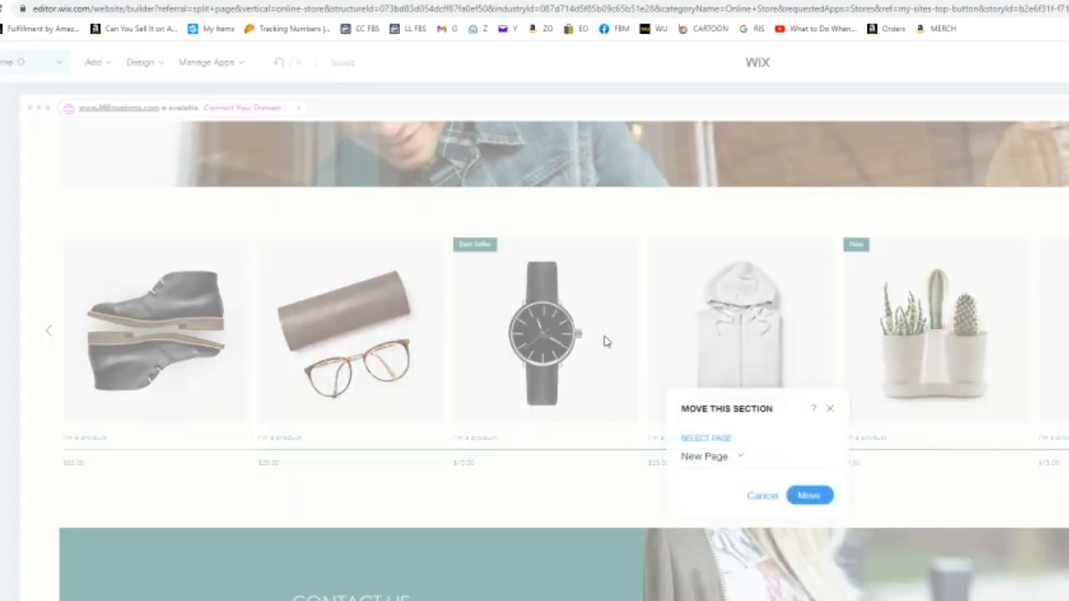
pyautogui.click(710, 456)
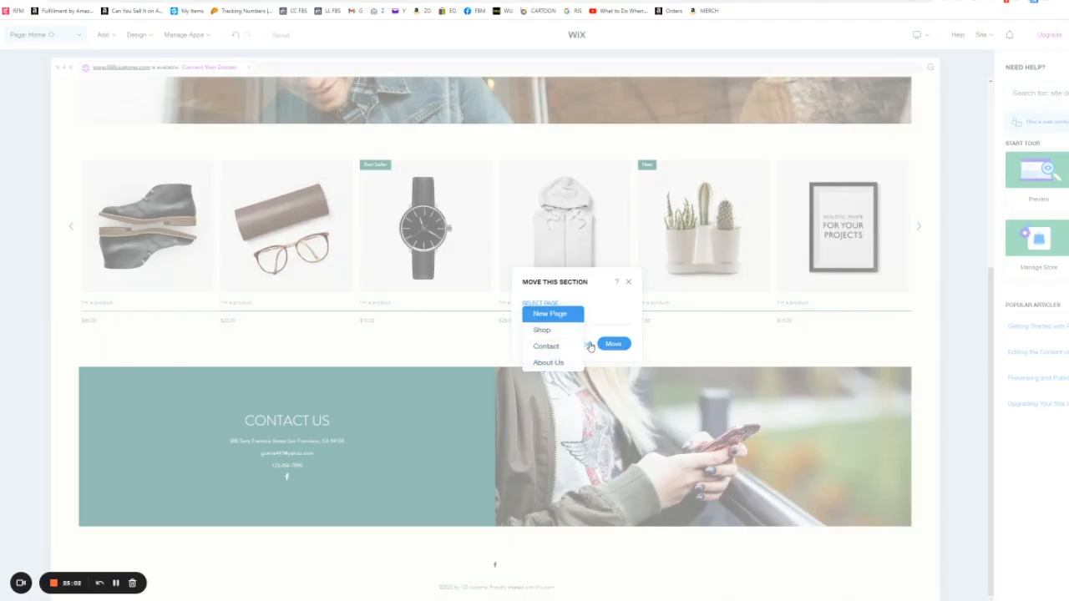
pyautogui.click(866, 194)
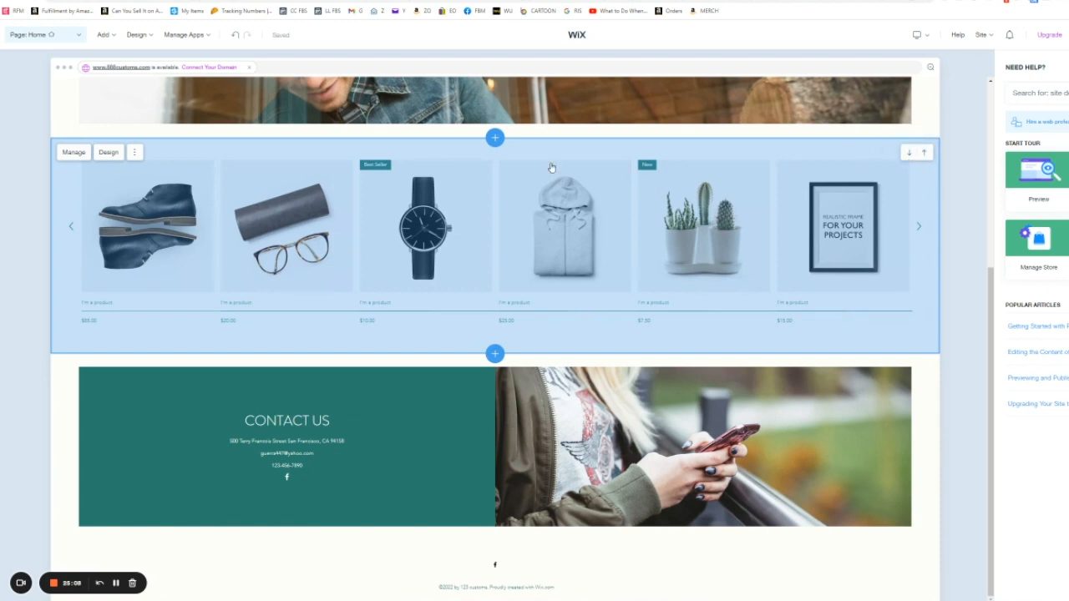
# - Move the home page's products section down below the Contact Us section and check the new section order
pyautogui.click(515, 373)
pyautogui.click(497, 583)
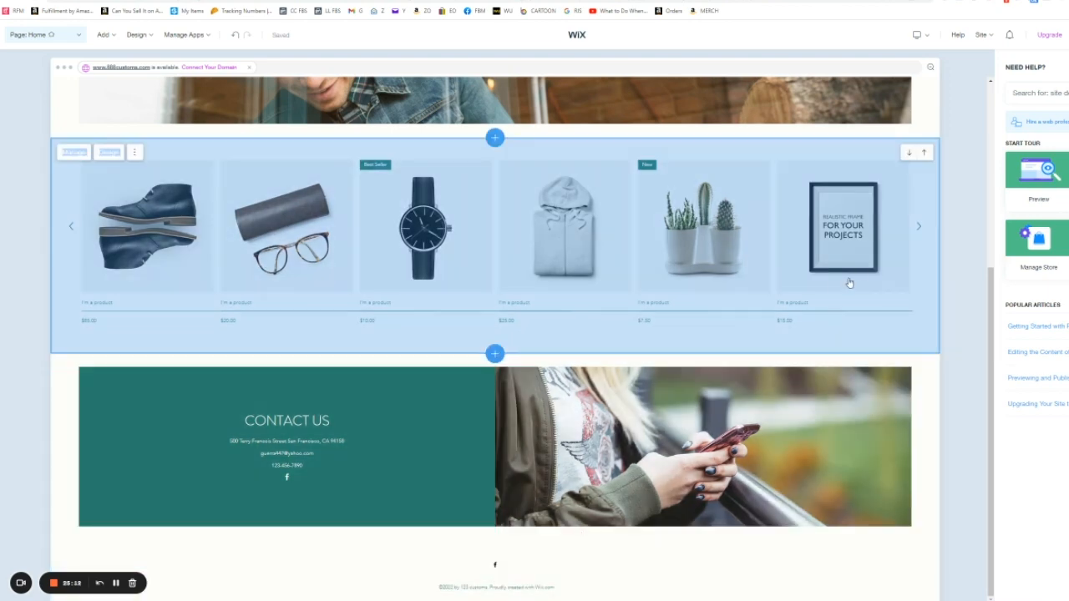
pyautogui.click(909, 209)
pyautogui.click(908, 155)
pyautogui.scroll(2, 609, 297)
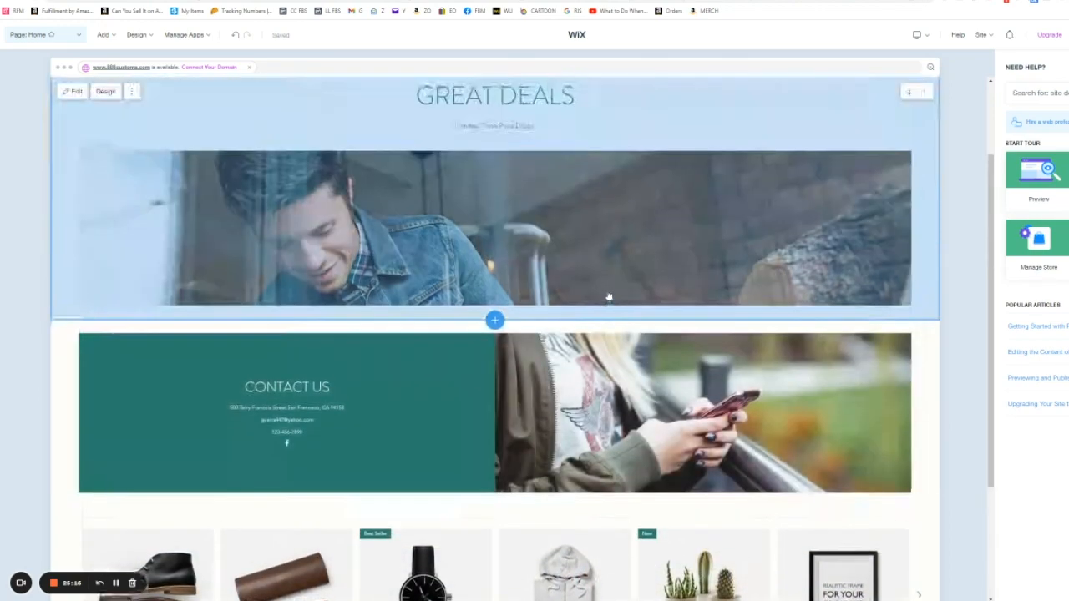
pyautogui.scroll(2, 609, 298)
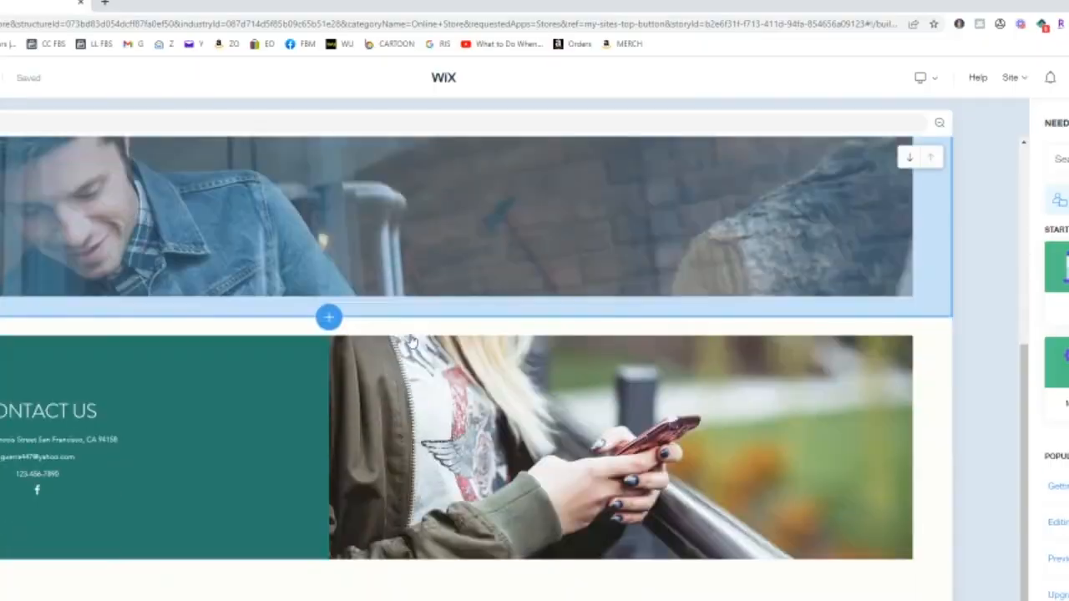
pyautogui.scroll(-1, 544, 267)
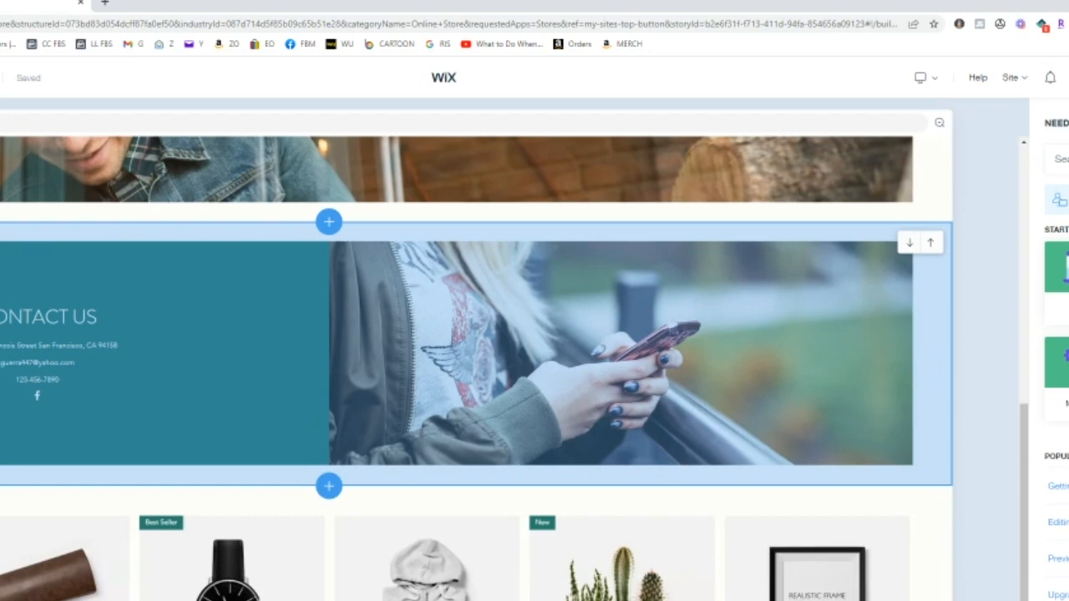
pyautogui.scroll(5, 267, 418)
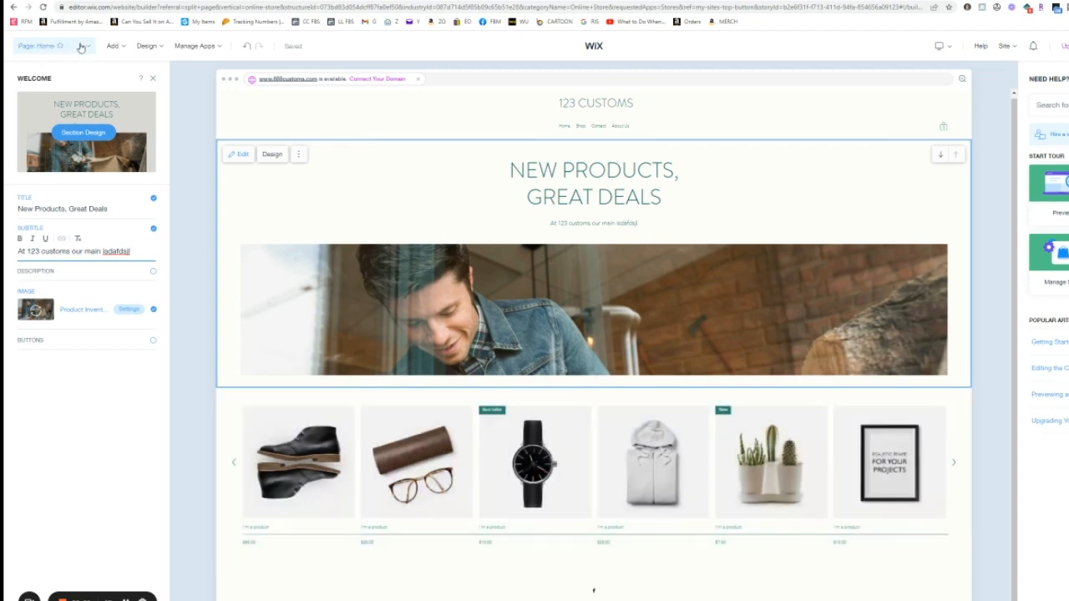
# - Switch to the Shop page and open its store management to list the products
pyautogui.click(81, 48)
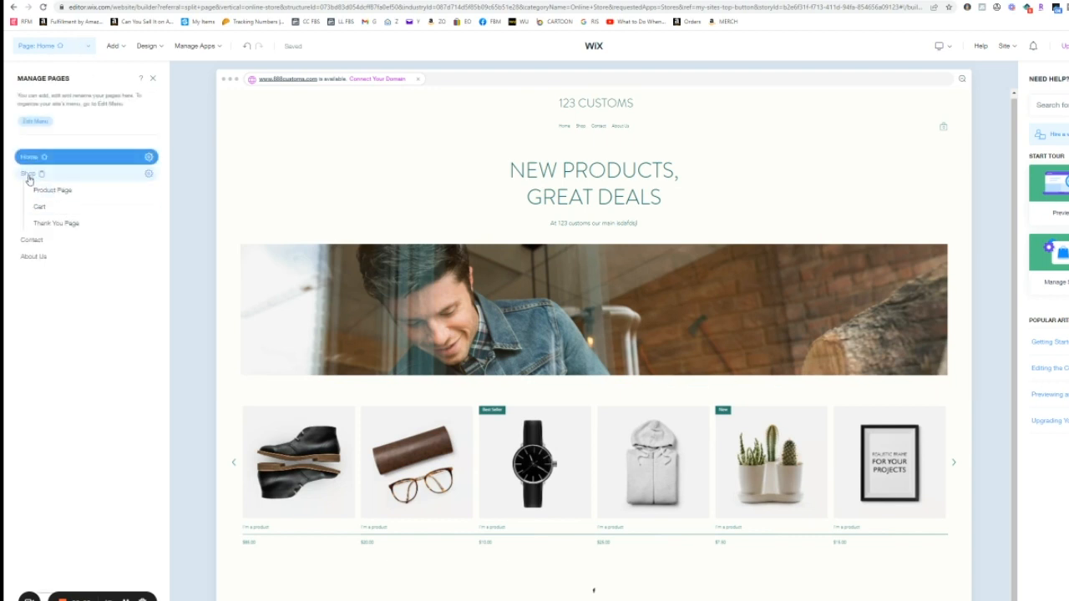
pyautogui.click(29, 175)
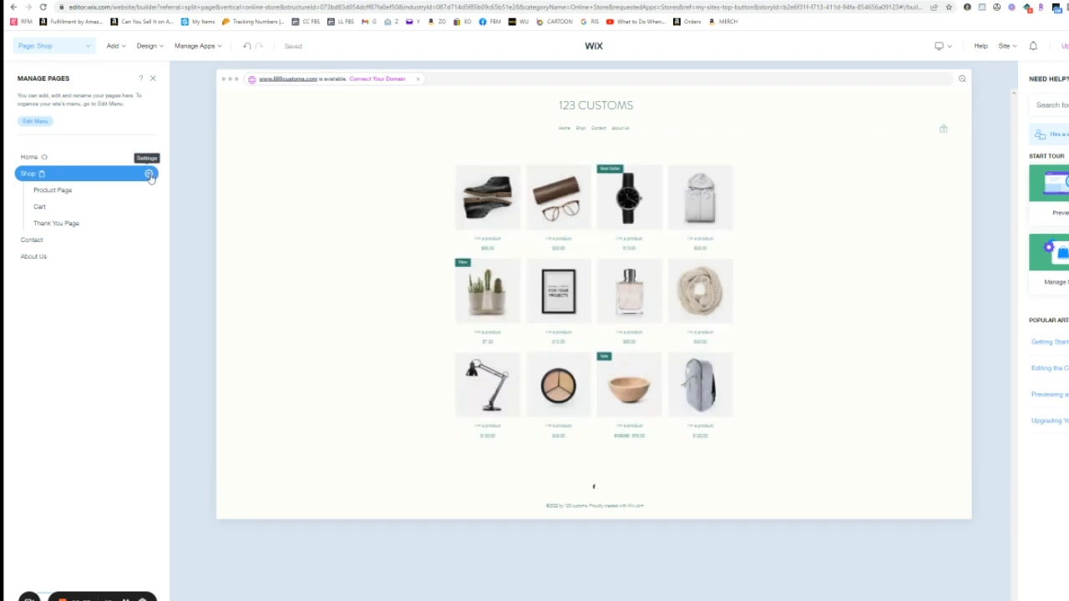
pyautogui.click(149, 175)
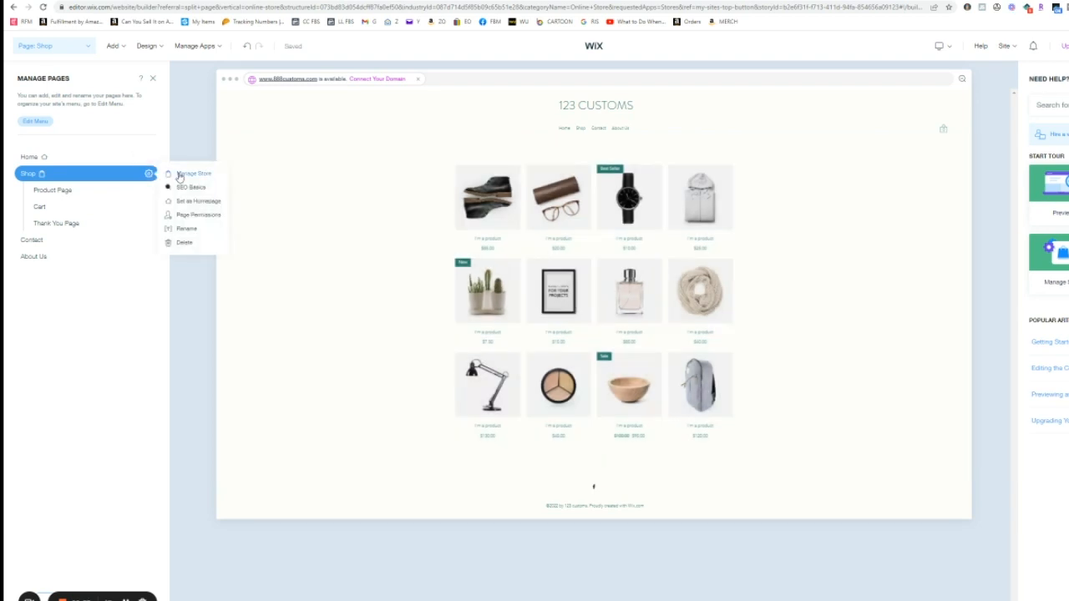
pyautogui.click(178, 174)
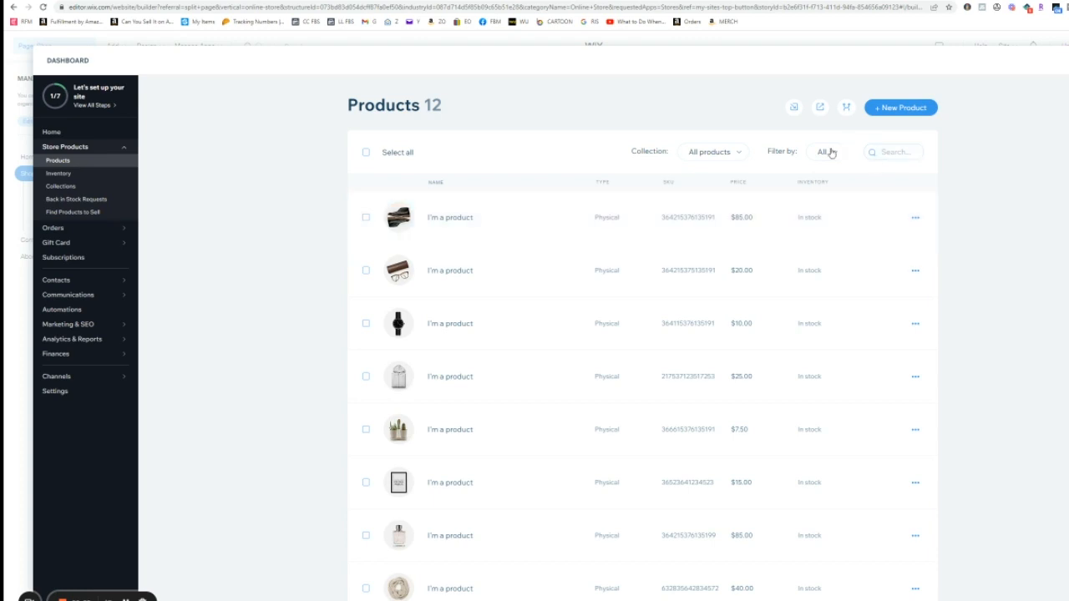
# - Delete all the sample products from the store
pyautogui.click(365, 153)
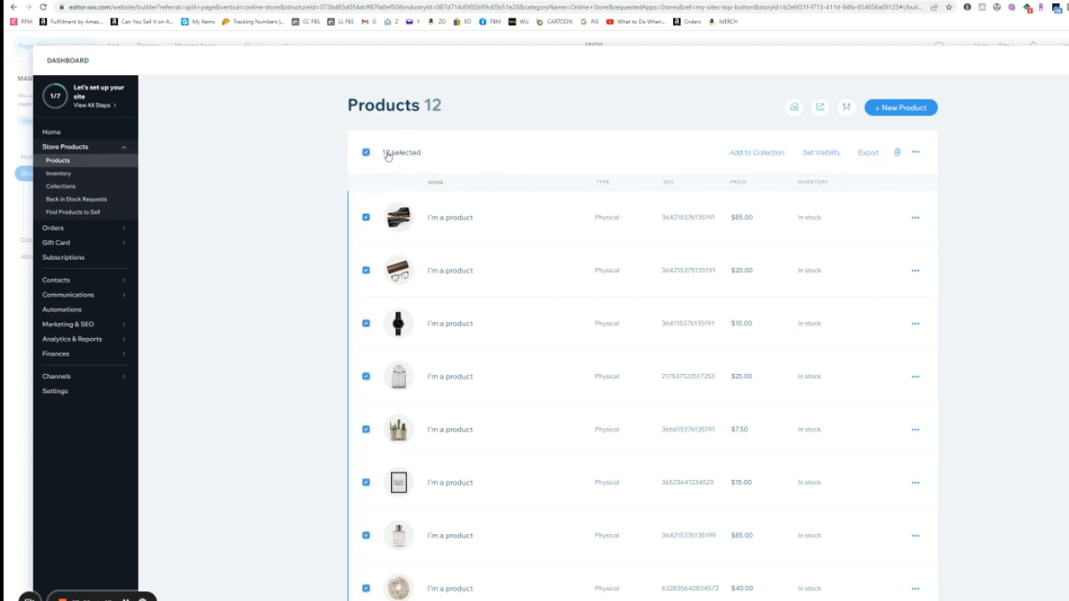
pyautogui.click(897, 153)
pyautogui.click(701, 401)
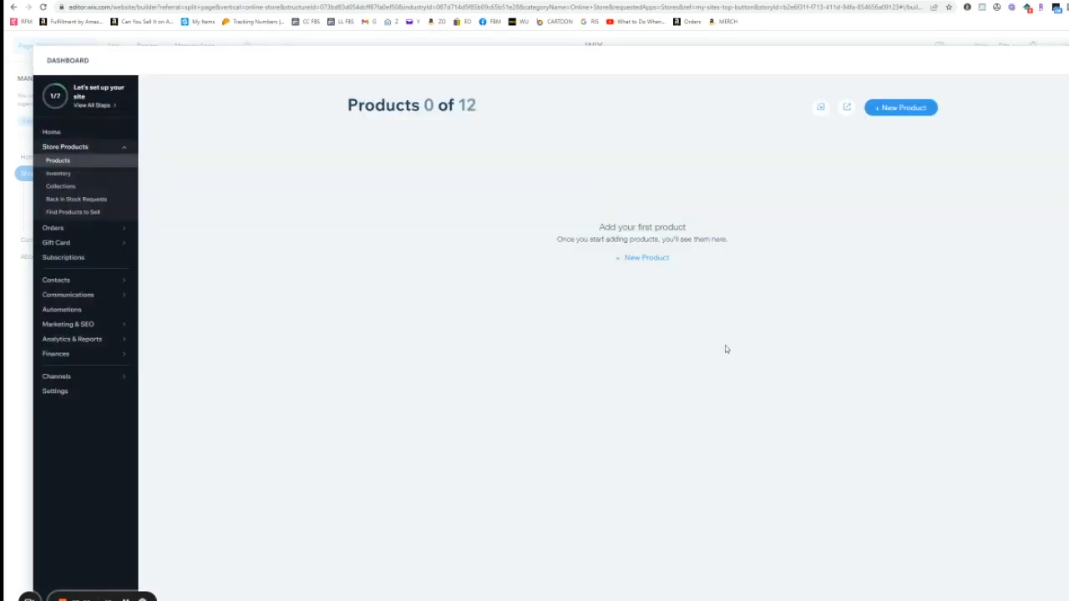
# - Start a new physical product and open the Amazon page of the JWWY Gear Tray Coin Storage Box in a new browser tab
pyautogui.click(880, 107)
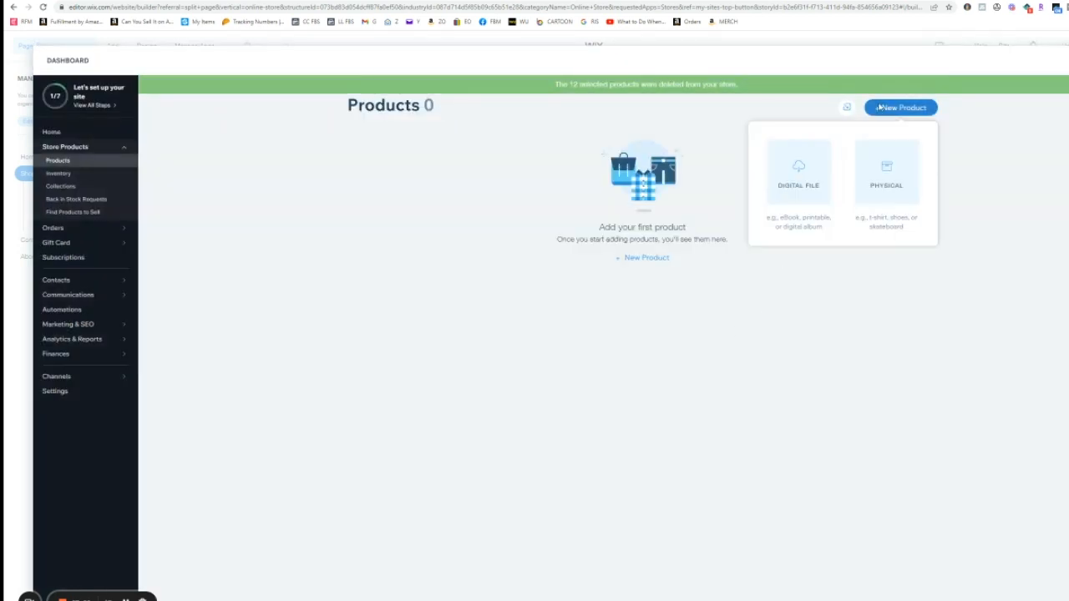
pyautogui.click(883, 169)
pyautogui.hotkey('ctrl', 't')
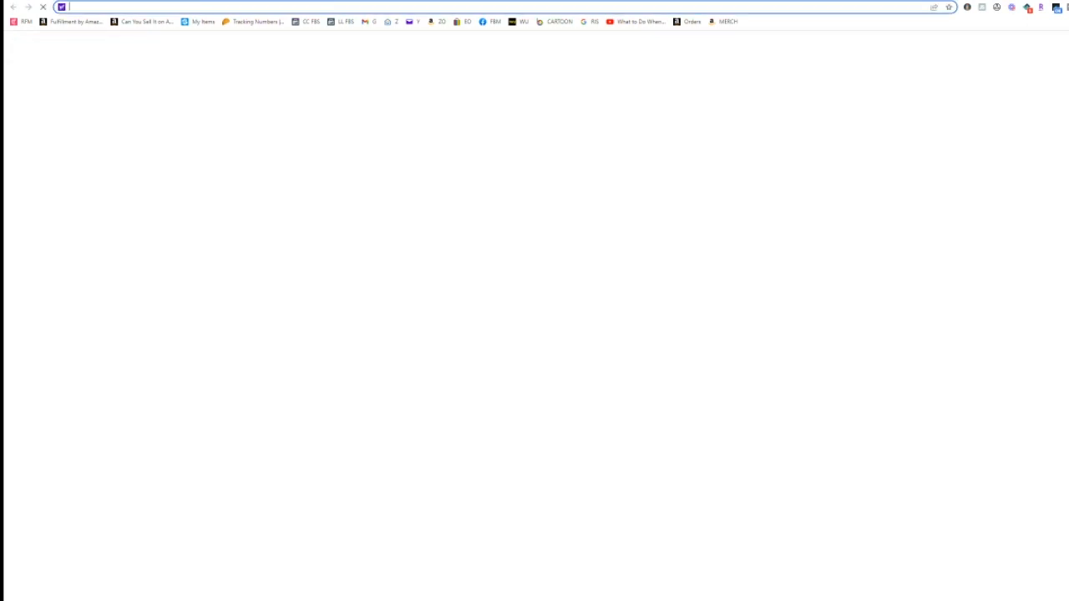
pyautogui.write('a')
pyautogui.press('Return')
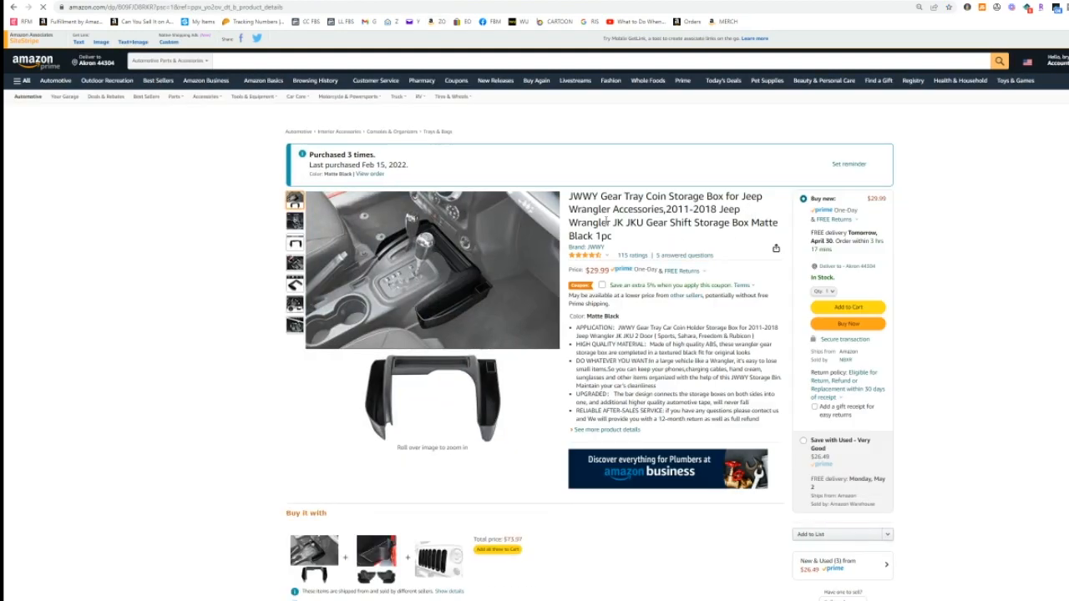
# - Copy the Amazon product title without the brand, then add the seven uploaded images to the Wix product with the fifth as main image
pyautogui.moveTo(601, 195); pyautogui.dragTo(619, 242)
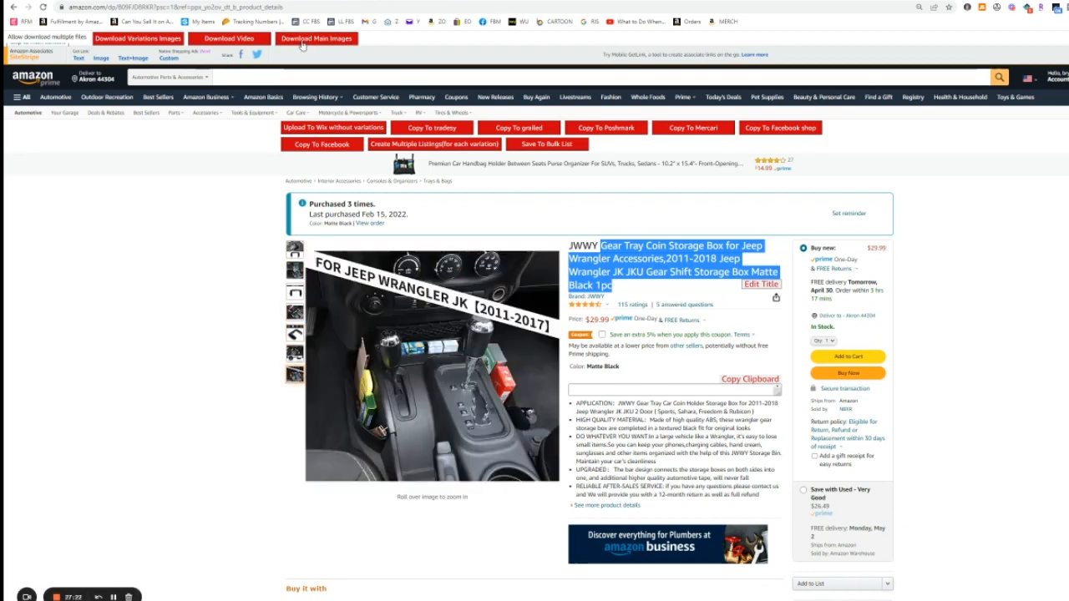
pyautogui.click(292, 1)
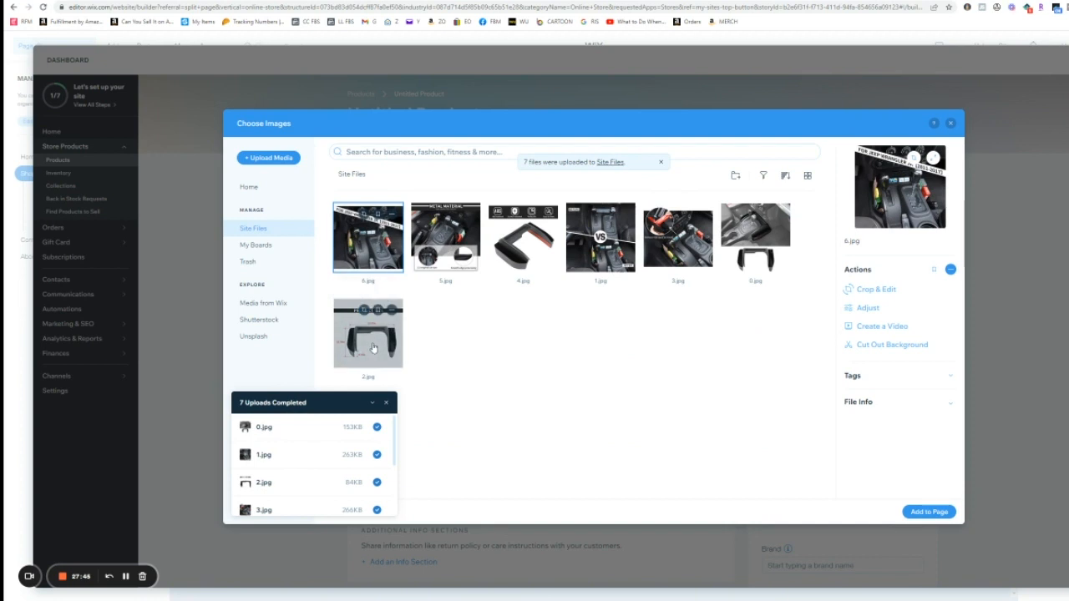
pyautogui.click(947, 515)
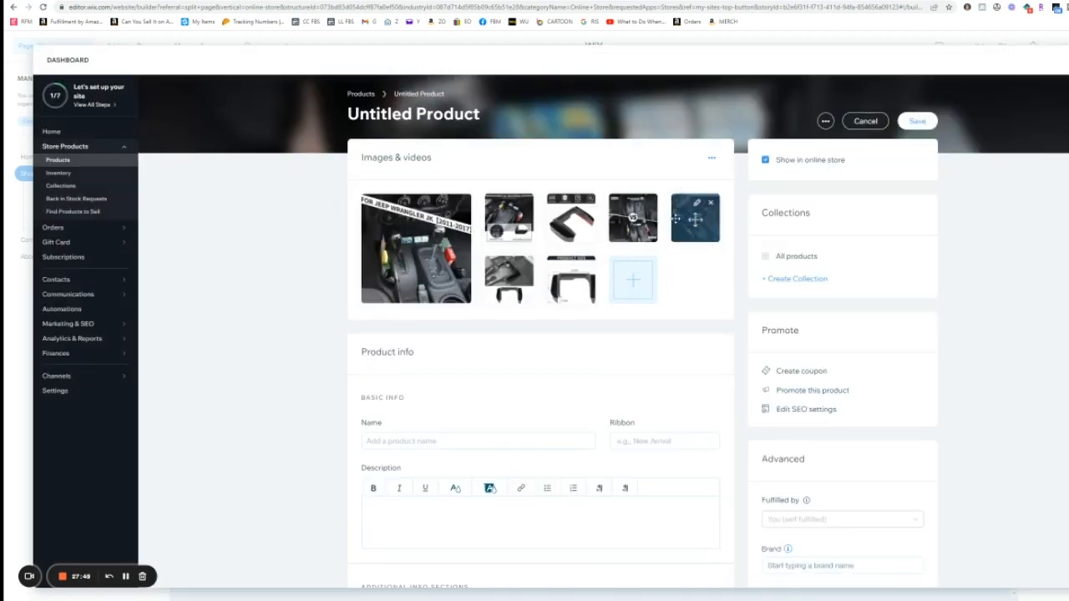
pyautogui.moveTo(677, 219); pyautogui.dragTo(416, 248)
# - Name the product "Gear Tray Coin Storage Box for Jeep Wrangler Accessories,2011-2018 Jeep Wrangler"
pyautogui.scroll(-1, 279, 320)
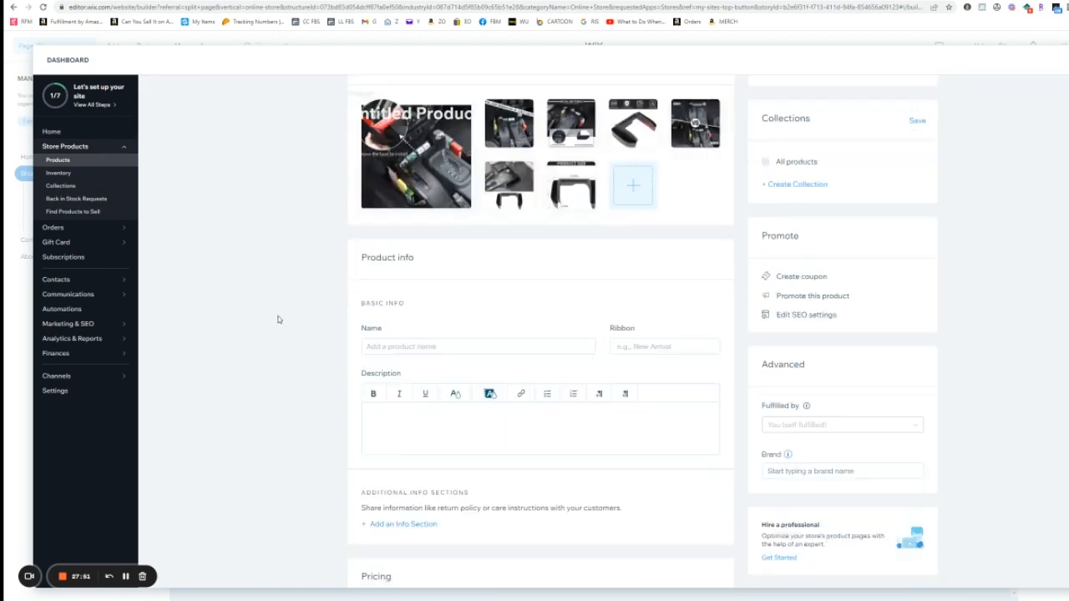
pyautogui.scroll(-1, 279, 320)
pyautogui.click(425, 255)
pyautogui.write('Gear Tray Coin Storage Box for Jeep Wrangler Accessories,2011-2018 Jeep Wrangler')
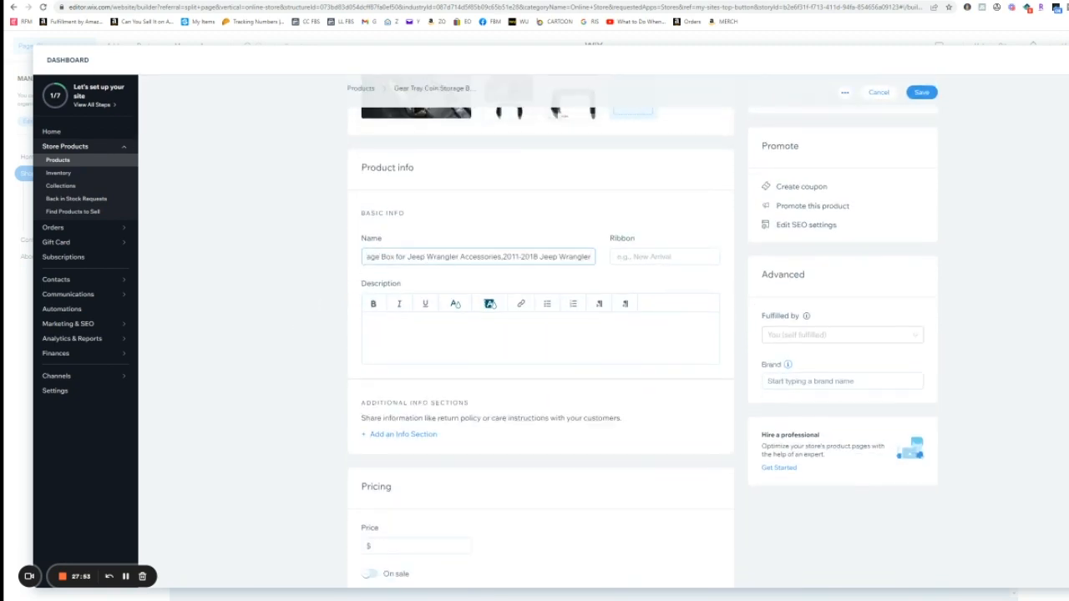
# - Copy the feature bullet points from the Amazon listing, starting with APPLICATION, into the new product's description
pyautogui.hotkey('alt', 'Tab')
pyautogui.scroll(-2, 575, 221)
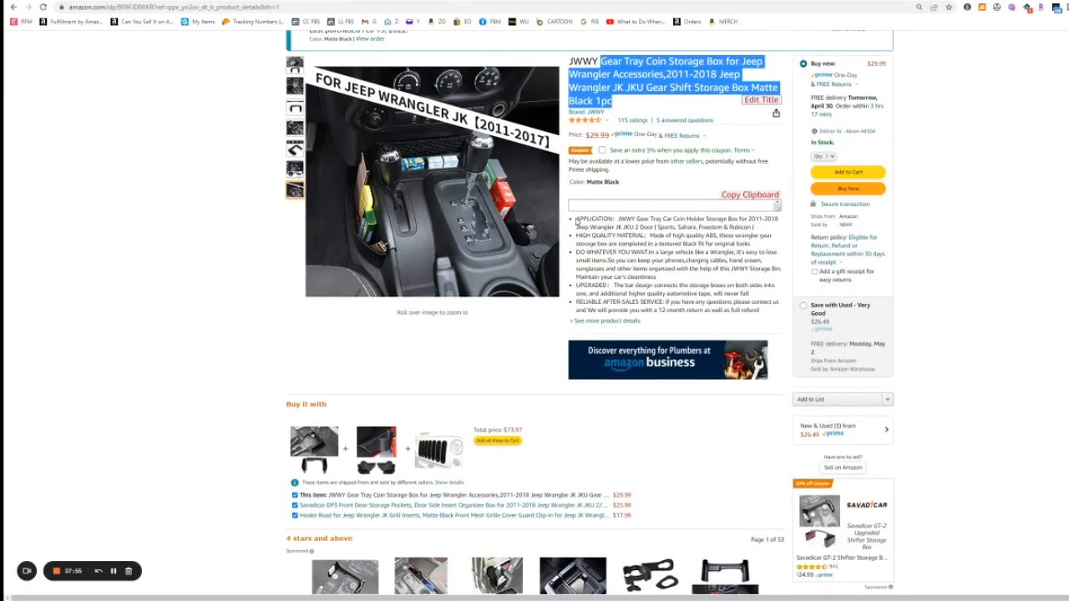
pyautogui.moveTo(575, 219); pyautogui.dragTo(761, 298)
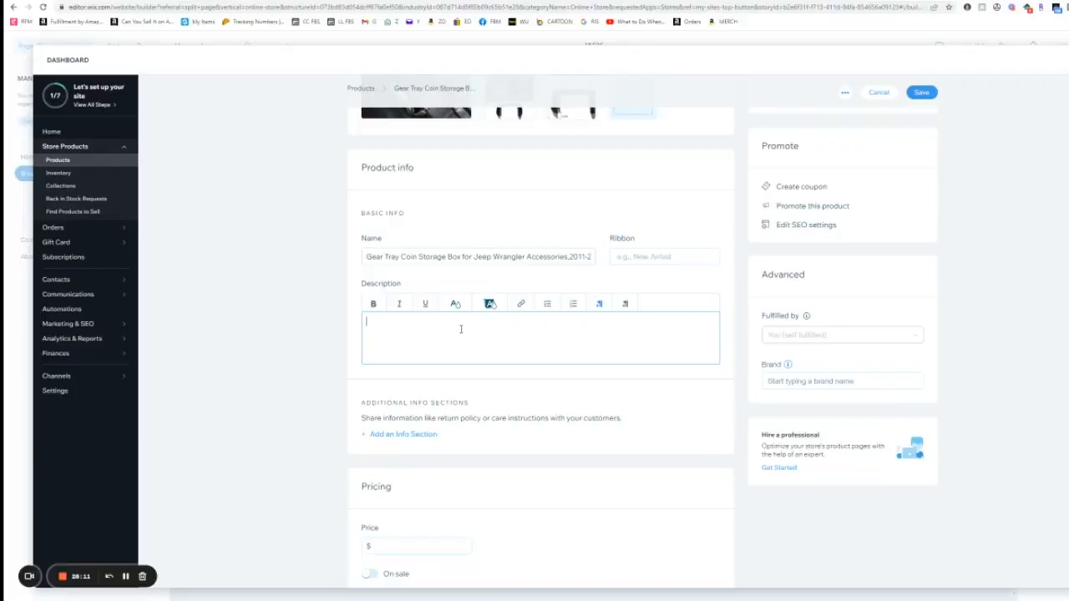
pyautogui.write("APPLICATION: JWWY Gear Tray Car Coin Holder Storage Box for 2011-2018 Jeep Wrangler JK JKU 2 Door ( Sports, Sahara, Freedom & Rubicon ) HIGH QUALITY MATERIAL: Made of high quality ABS, these wrangler gear storage box are completed in a textured black fit for original looks DO WHATEVER YOU WANT:In a large vehicle like a Wrangler, it's easy to lose small items.So you can keep your phones,charging cables, hand cream, sunglasses and other items organized with the help of this JWWY Storage Bin. Maintain your car's cleanliness UPGRADED: The bar design connects the storage boxes on both sides into one, and additional higher quality automotive tape, will never fall")
pyautogui.scroll(-1, 468, 251)
pyautogui.click(528, 359)
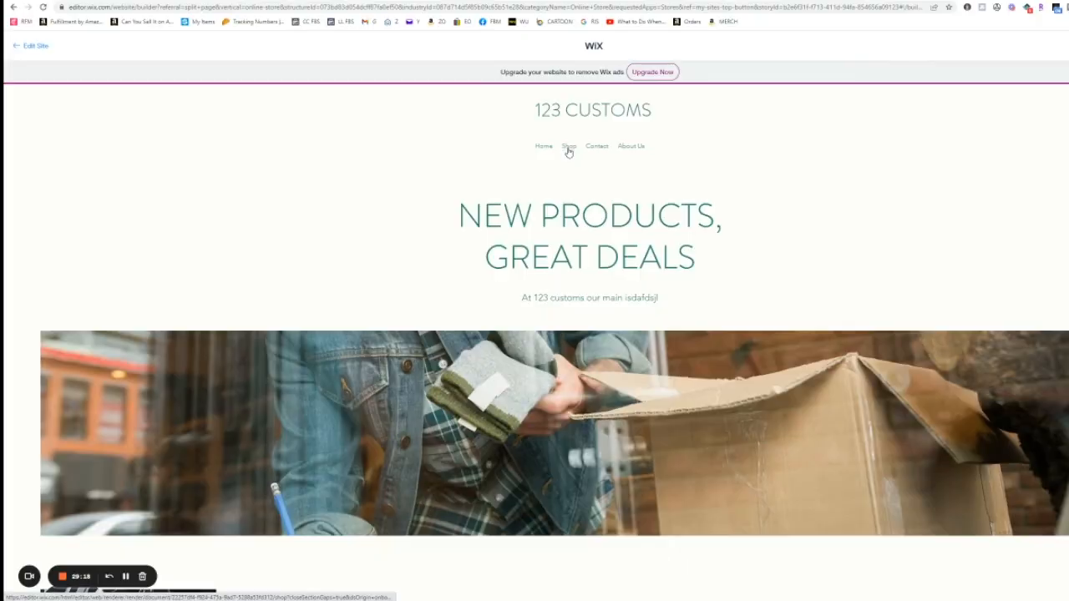
# - Preview the 123 Customs Shop page, then examine the product listings on the ECOM TEST SITE's home and Shop pages
pyautogui.click(568, 147)
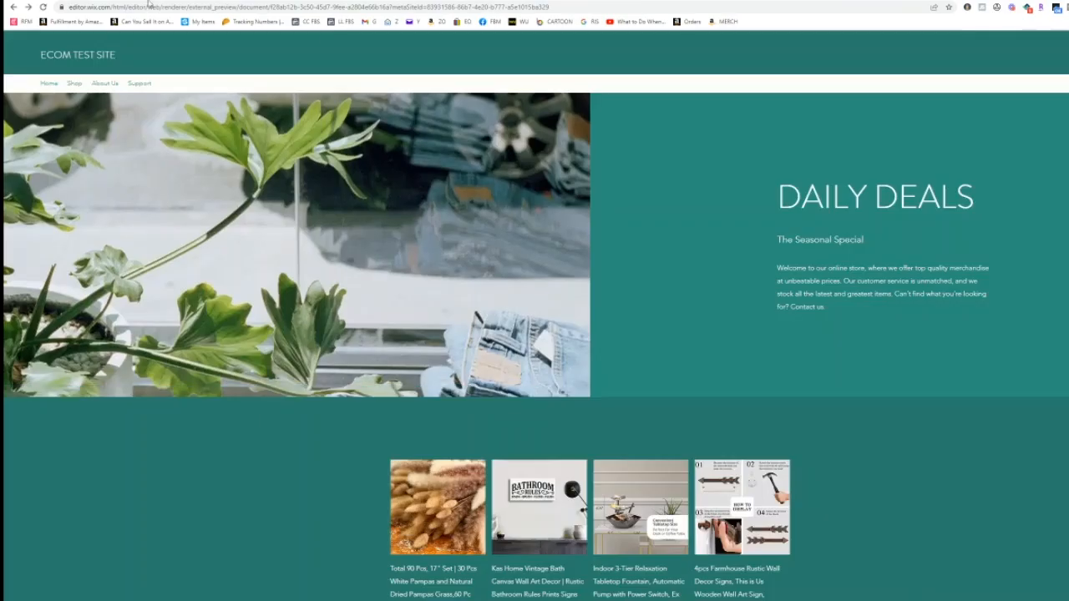
pyautogui.scroll(-3, 710, 174)
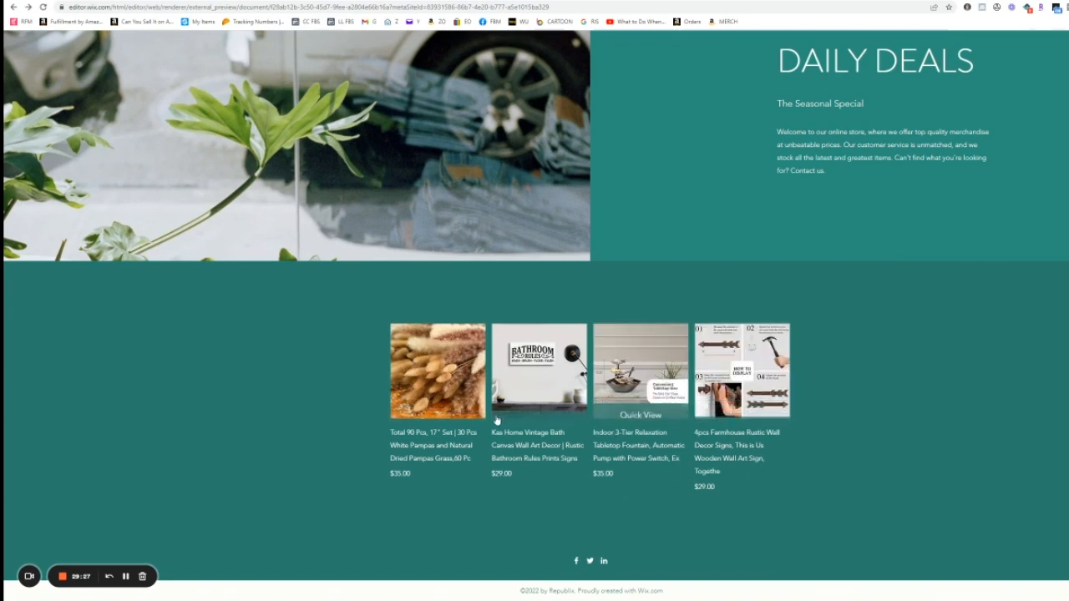
pyautogui.scroll(3, 825, 390)
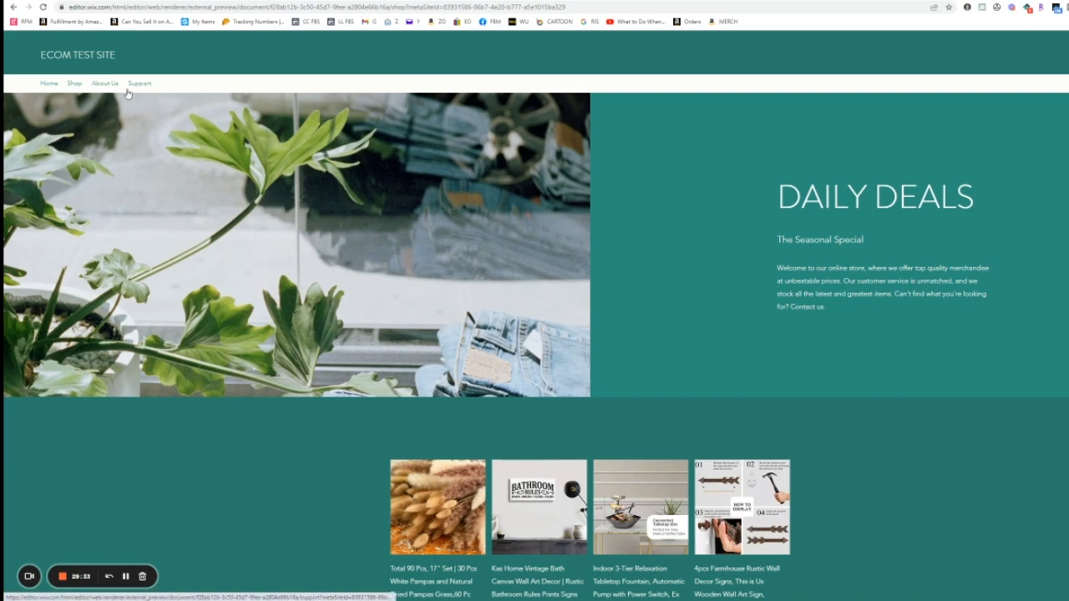
pyautogui.scroll(-10, 606, 522)
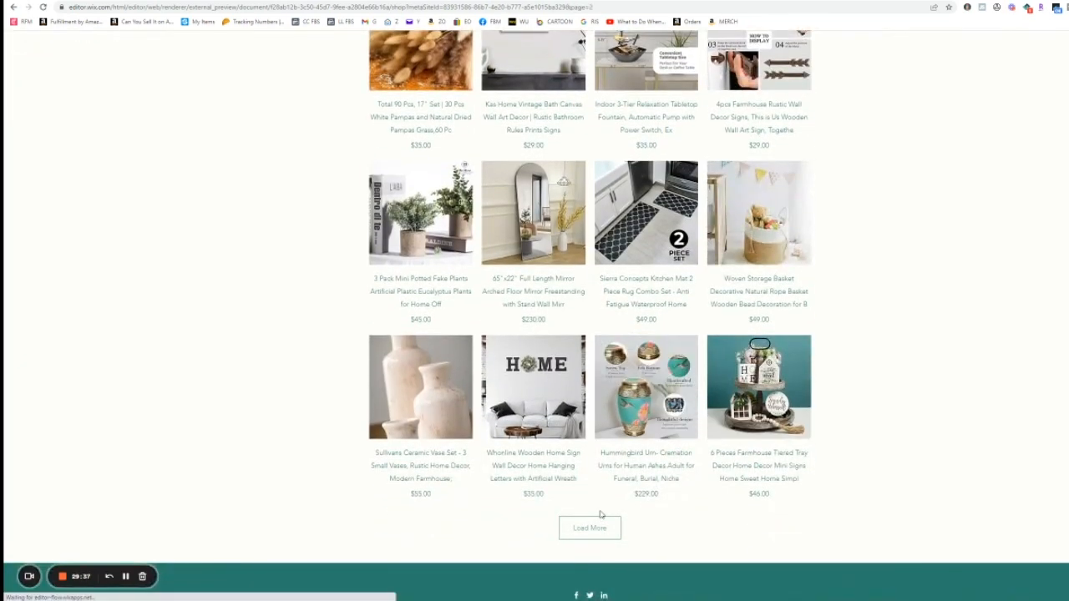
pyautogui.scroll(-3, 604, 511)
pyautogui.scroll(5, 640, 452)
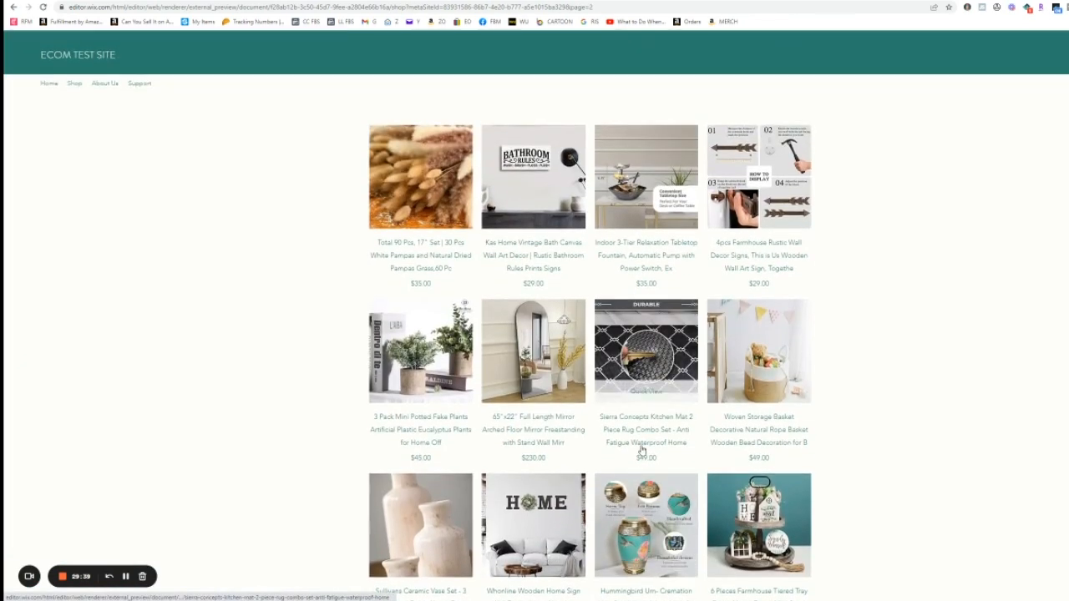
pyautogui.scroll(-5, 641, 449)
pyautogui.scroll(4, 888, 221)
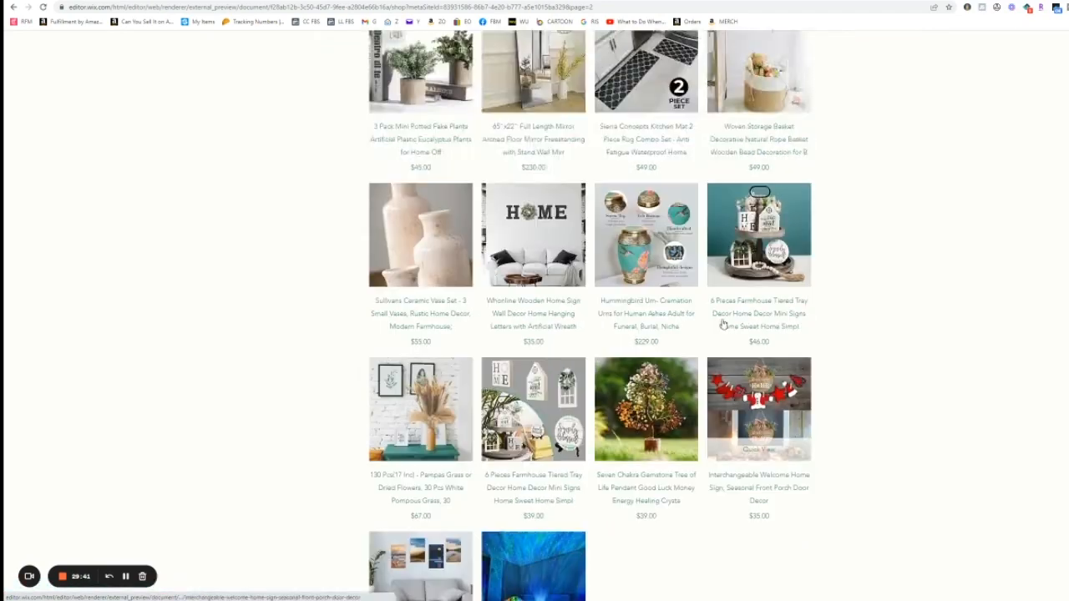
pyautogui.scroll(-3, 888, 222)
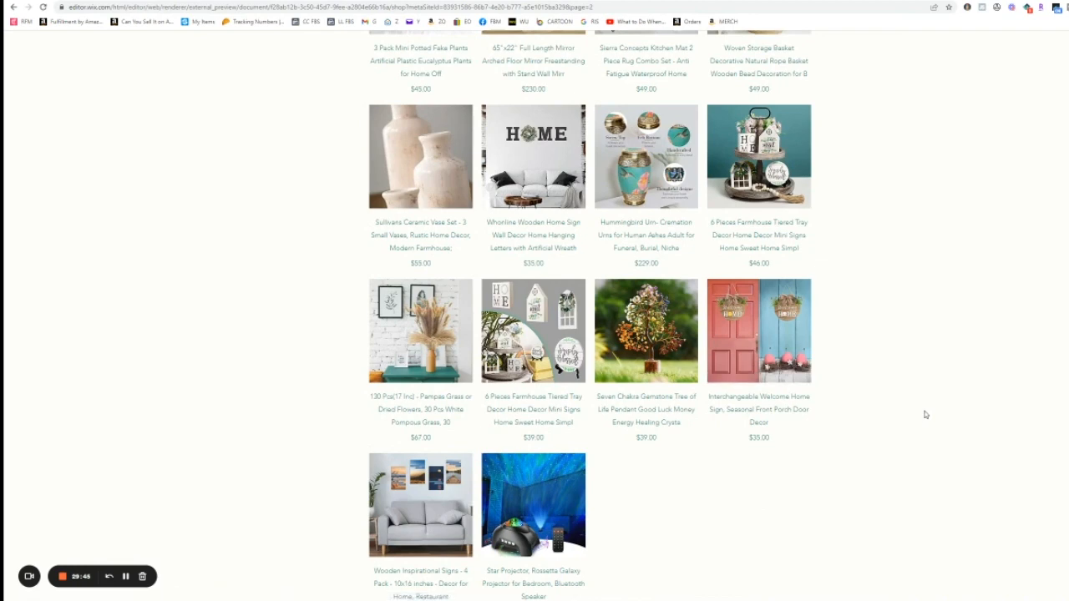
pyautogui.scroll(5, 926, 414)
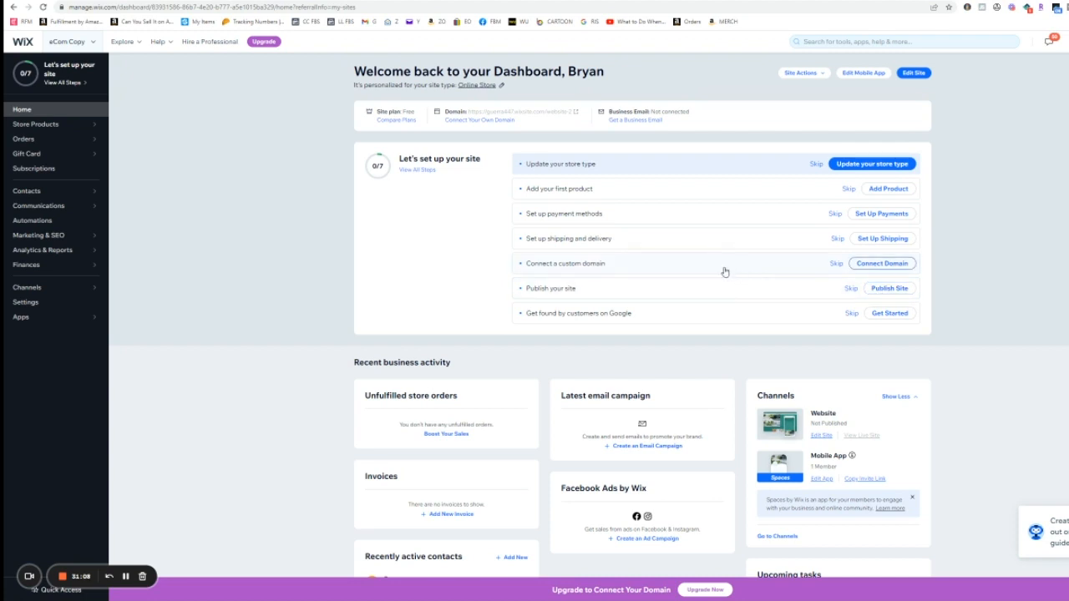
# - Start connecting a custom domain to the eCom Copy site
pyautogui.click(861, 264)
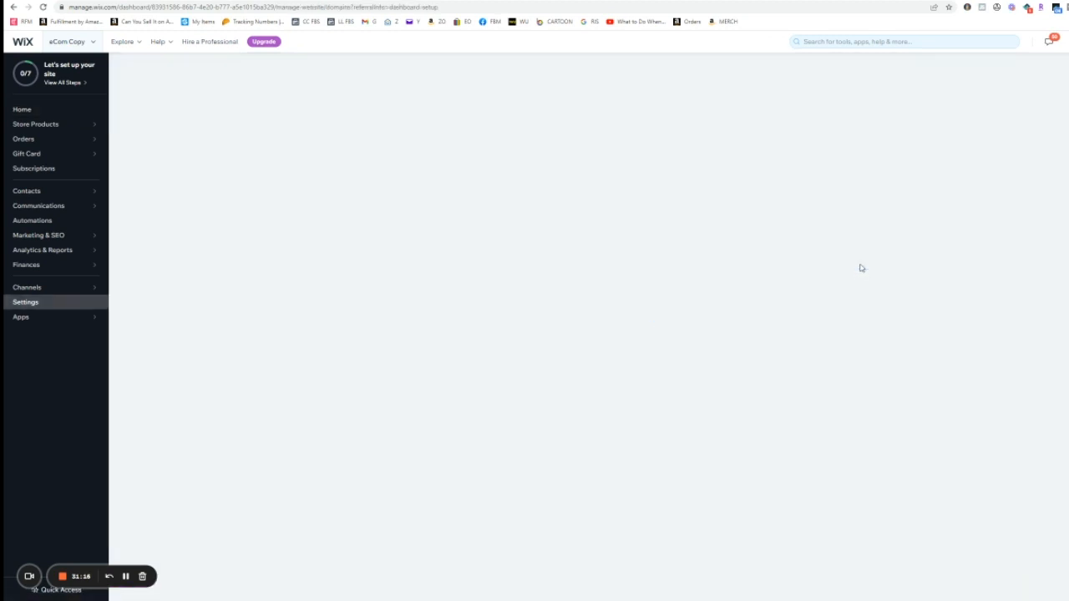